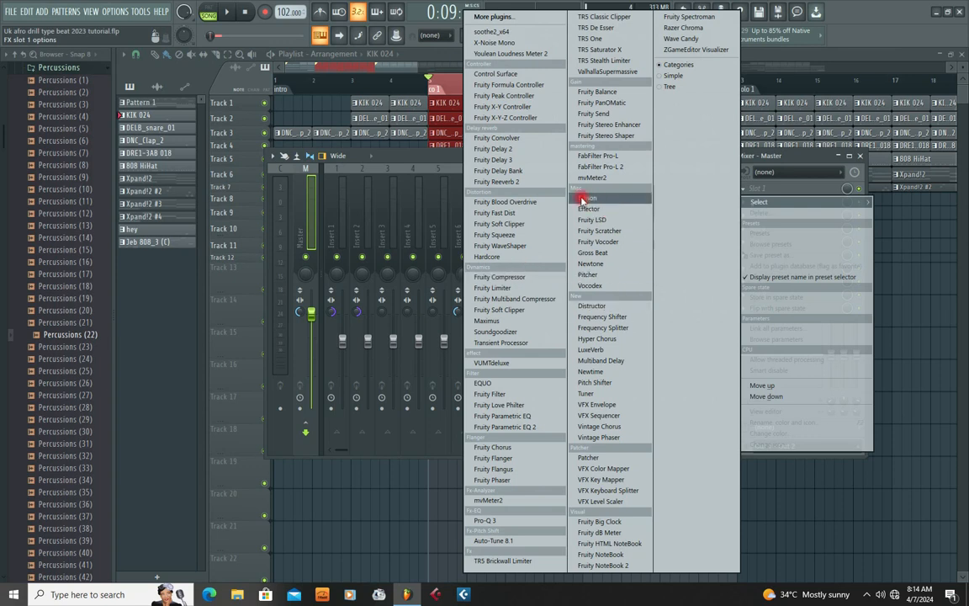
- Load Fruity Parametric EQ 2 into the master track's first effect slot and apply its 20Hz + 18kHz cut preset during playback
{"action": "left_click", "coordinate": [520, 428]}
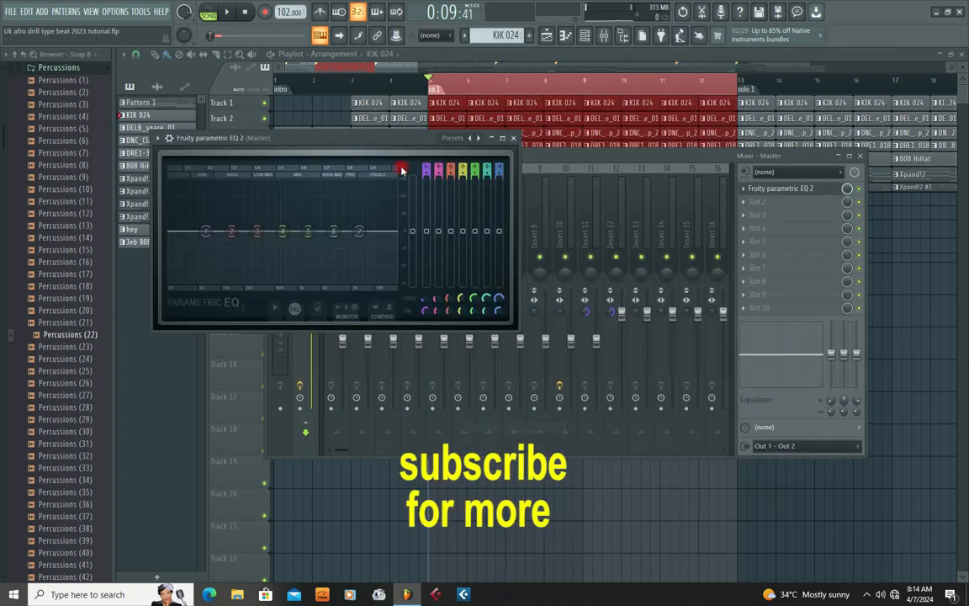
{"action": "key", "text": "space"}
{"action": "left_click_drag", "start_coordinate": [325, 155], "coordinate": [545, 152]}
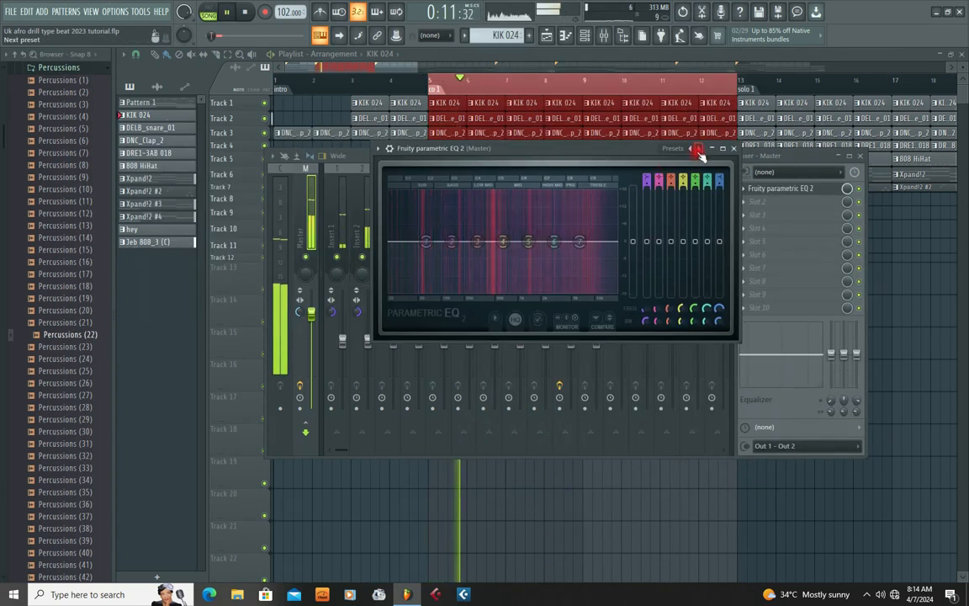
{"action": "left_click", "coordinate": [674, 149]}
{"action": "left_click", "coordinate": [730, 206]}
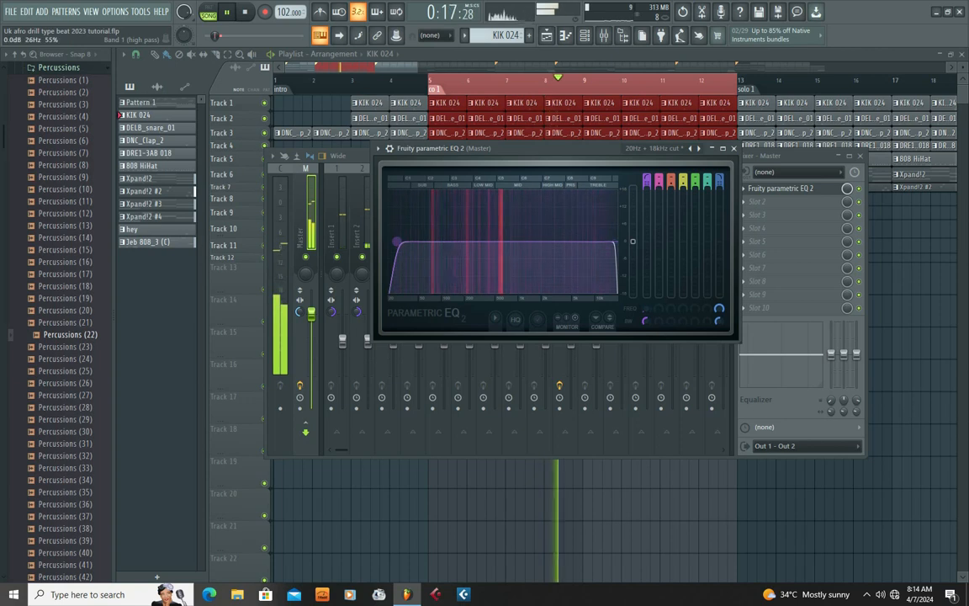
{"action": "left_click", "coordinate": [734, 148]}
- Load Fruity Limiter into the master track's second effect slot and play the selected section through it
{"action": "left_click_drag", "start_coordinate": [686, 158], "coordinate": [597, 171]}
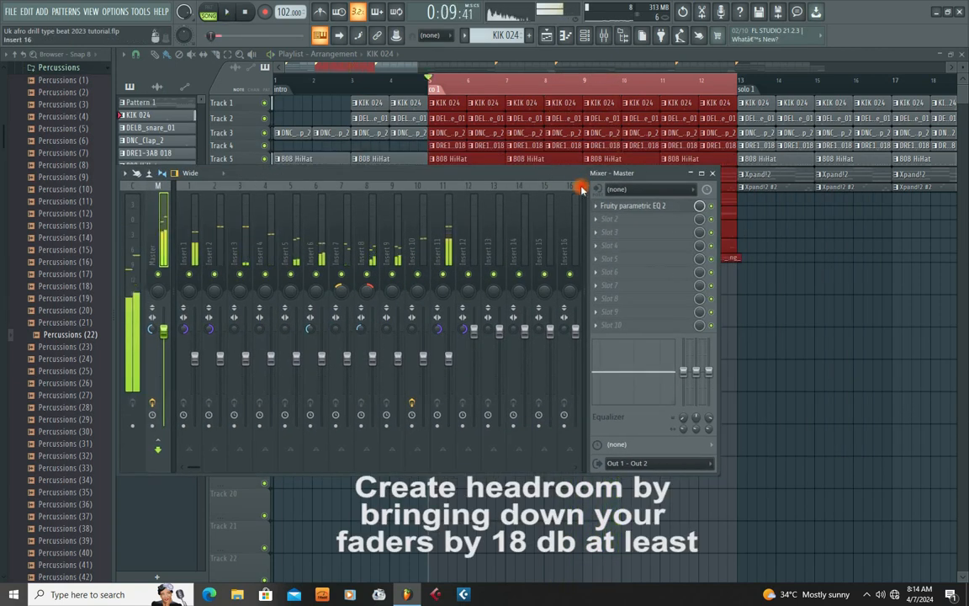
{"action": "left_click_drag", "start_coordinate": [597, 207], "coordinate": [688, 192]}
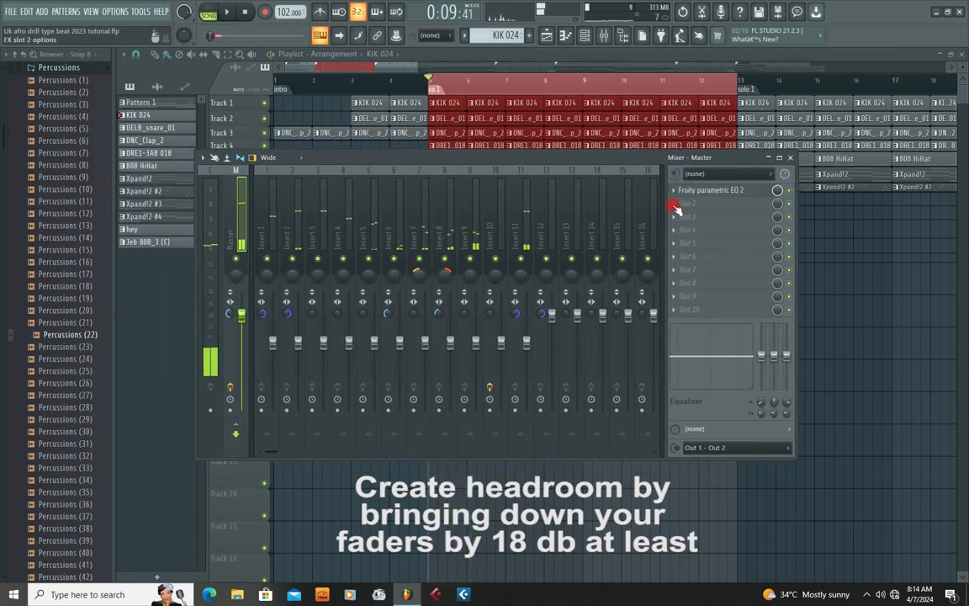
{"action": "left_click", "coordinate": [687, 203]}
{"action": "mouse_move", "coordinate": [689, 217]}
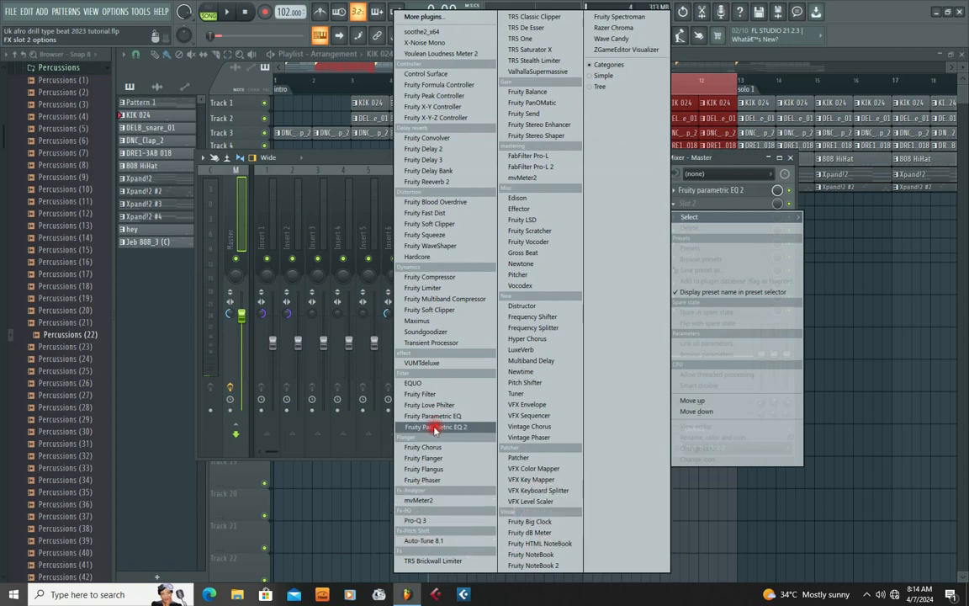
{"action": "left_click", "coordinate": [433, 287]}
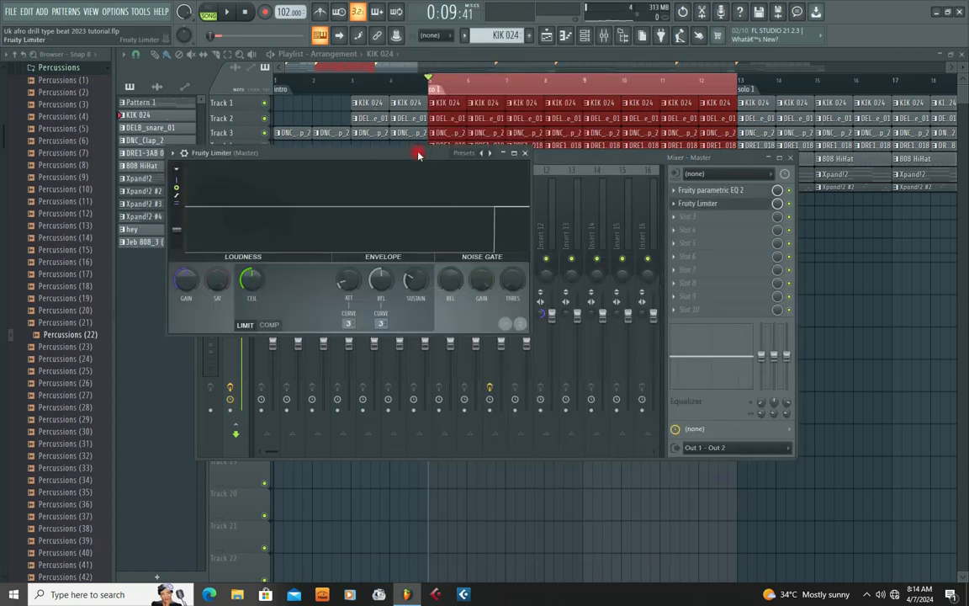
{"action": "left_click_drag", "start_coordinate": [372, 163], "coordinate": [502, 188]}
{"action": "key", "text": "space"}
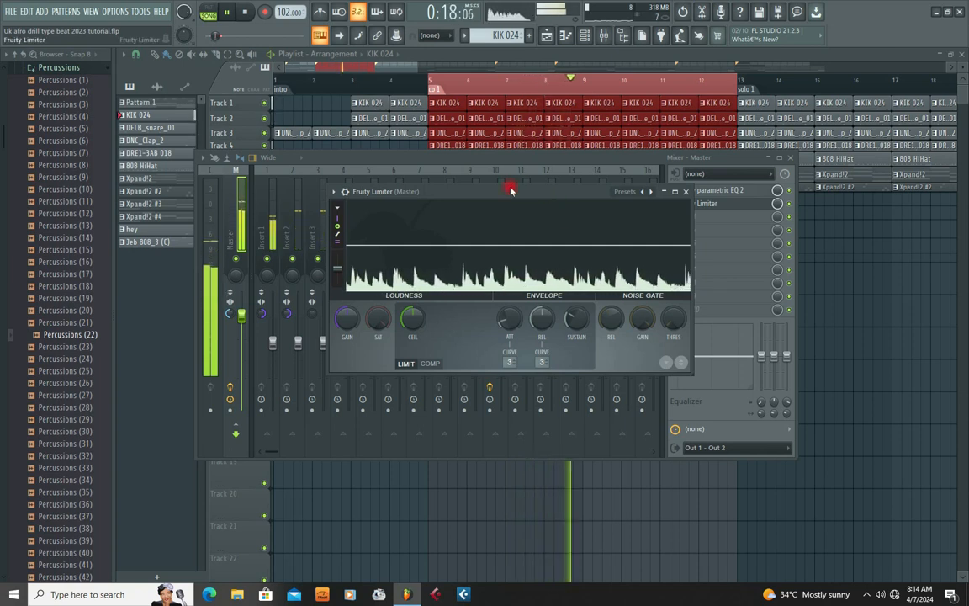
{"action": "mouse_move", "coordinate": [510, 189]}
{"action": "left_mouse_down"}
{"action": "mouse_move", "coordinate": [529, 193]}
{"action": "mouse_move", "coordinate": [508, 190]}
{"action": "left_mouse_up"}
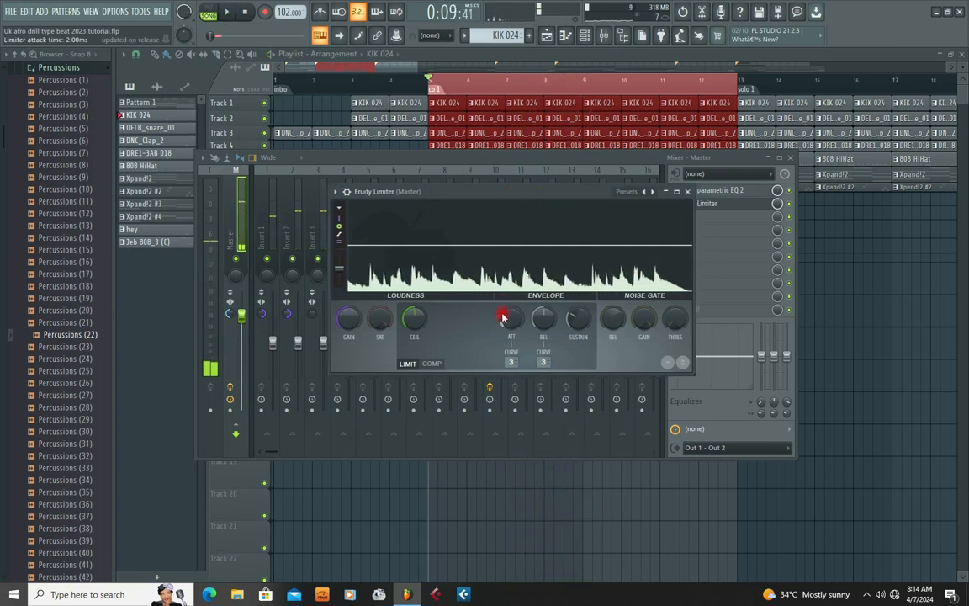
- Switch the Fruity Limiter to compressor mode and lower its threshold to about -12.6 dB while the song plays
{"action": "left_click", "coordinate": [431, 364]}
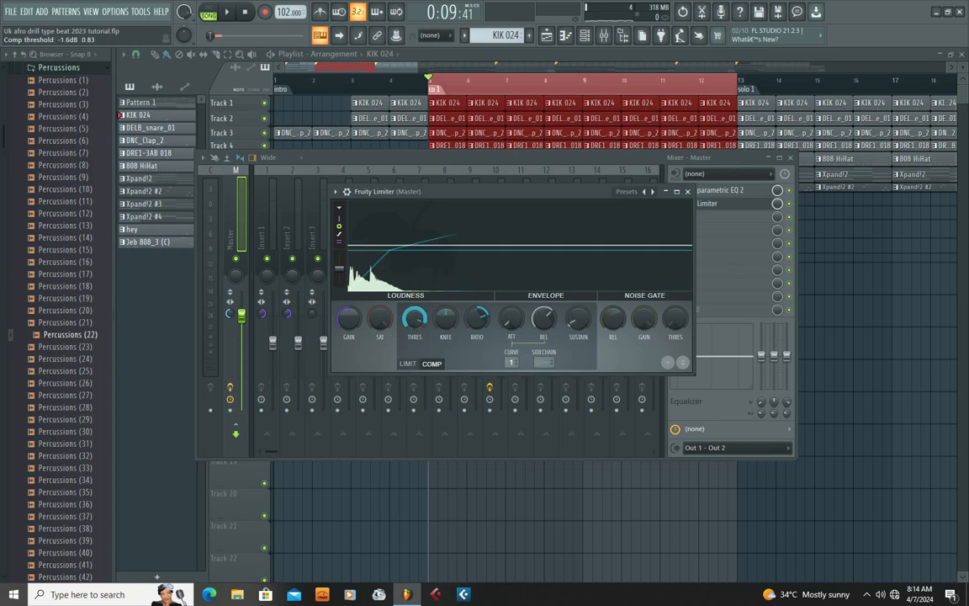
{"action": "key", "text": "space"}
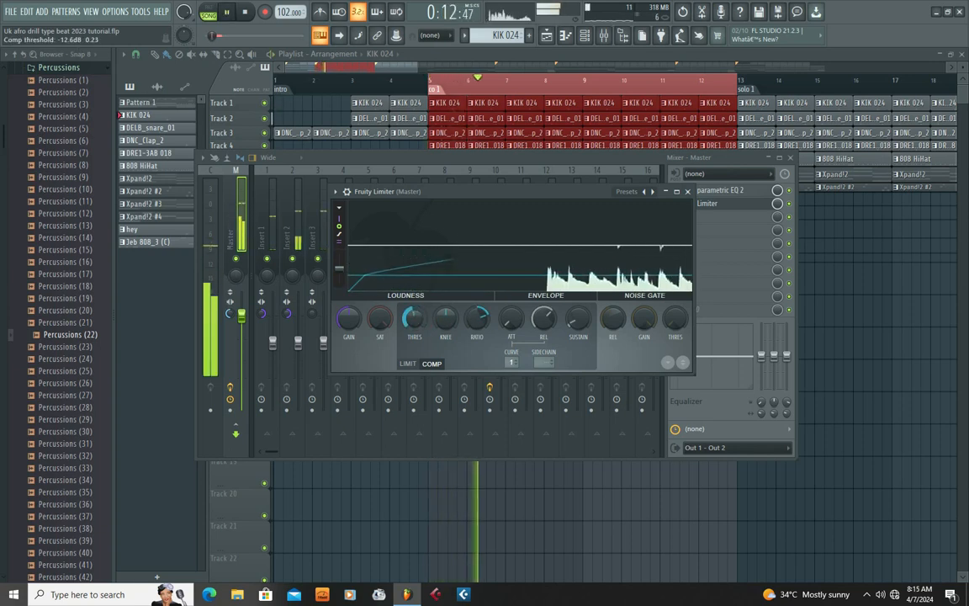
{"action": "scroll", "coordinate": [509, 322], "scroll_direction": "up", "scroll_amount": 2}
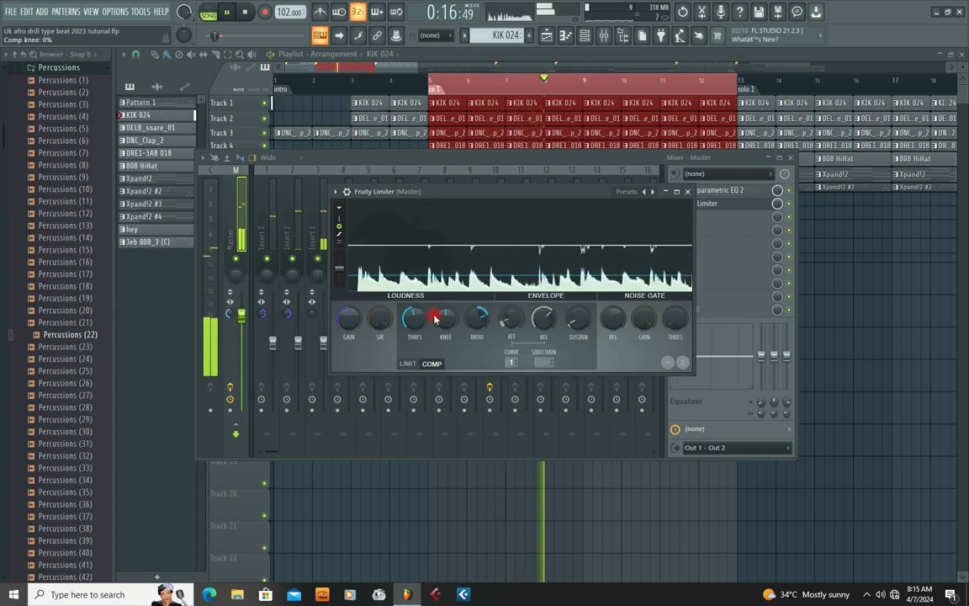
{"action": "left_click_drag", "start_coordinate": [416, 319], "coordinate": [416, 326]}
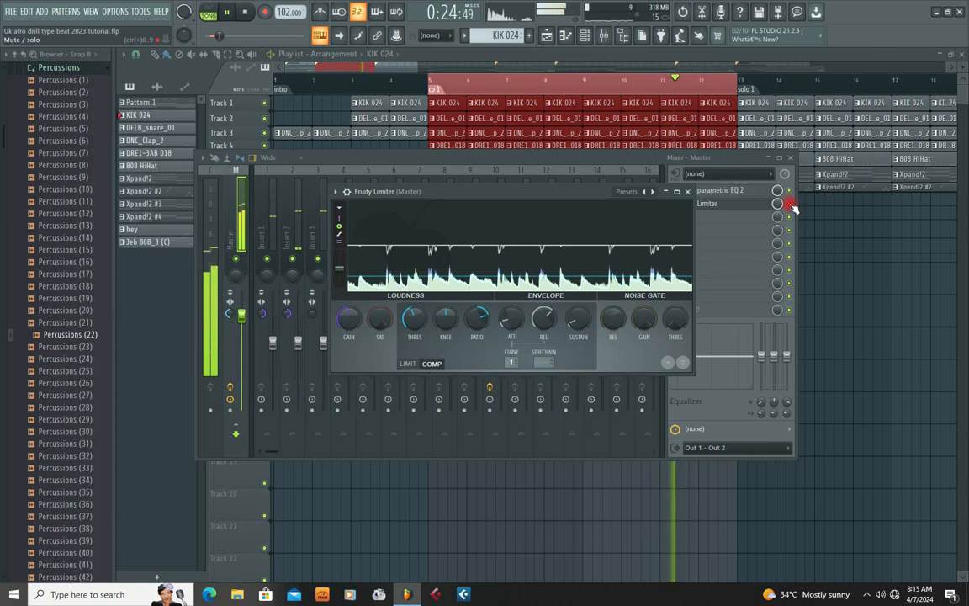
- Set the compressor's curve to 2, its threshold to about -15.7 dB and its gain to about 3.8 dB
{"action": "key", "text": "Escape"}
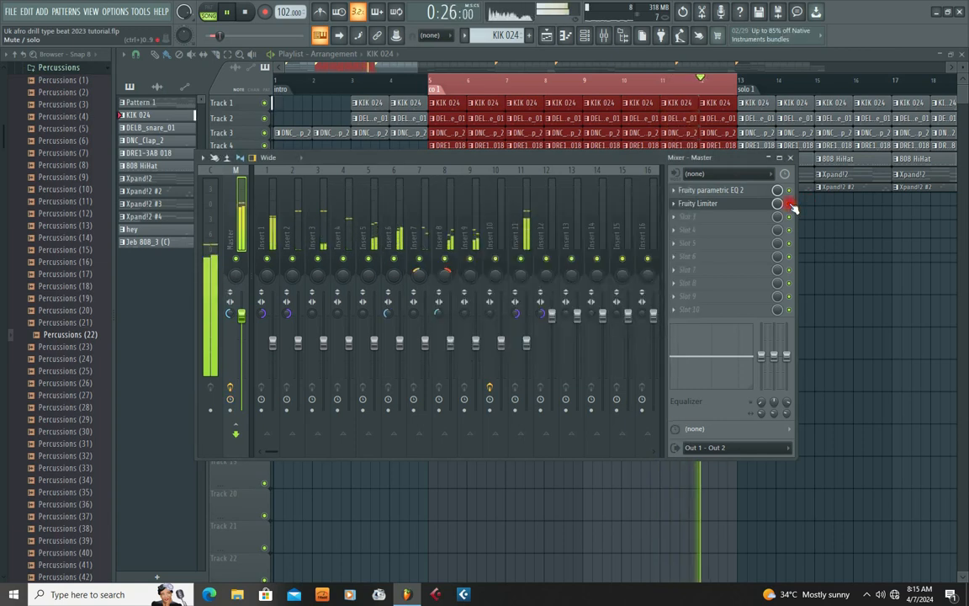
{"action": "left_click", "coordinate": [700, 202]}
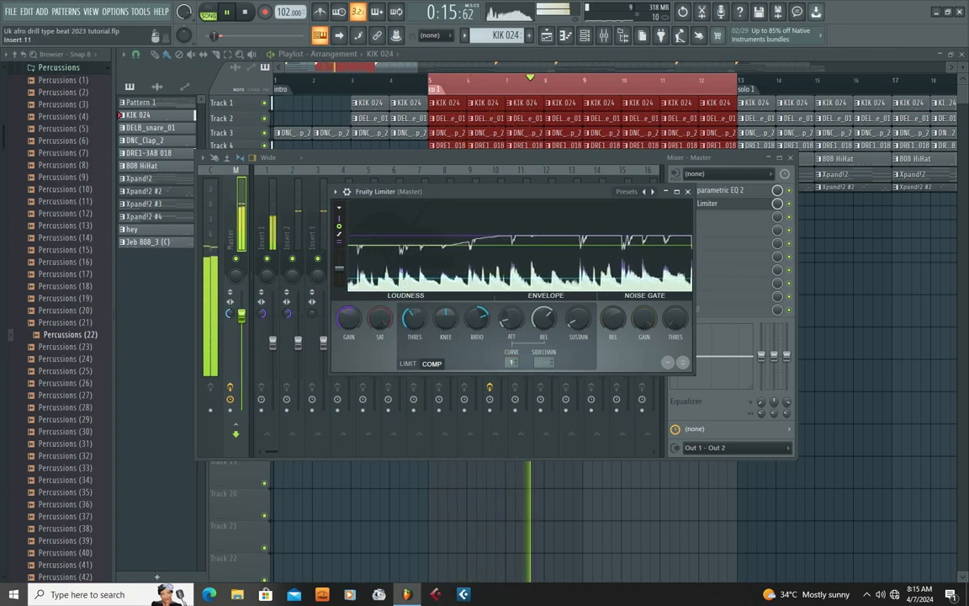
{"action": "left_click", "coordinate": [471, 318]}
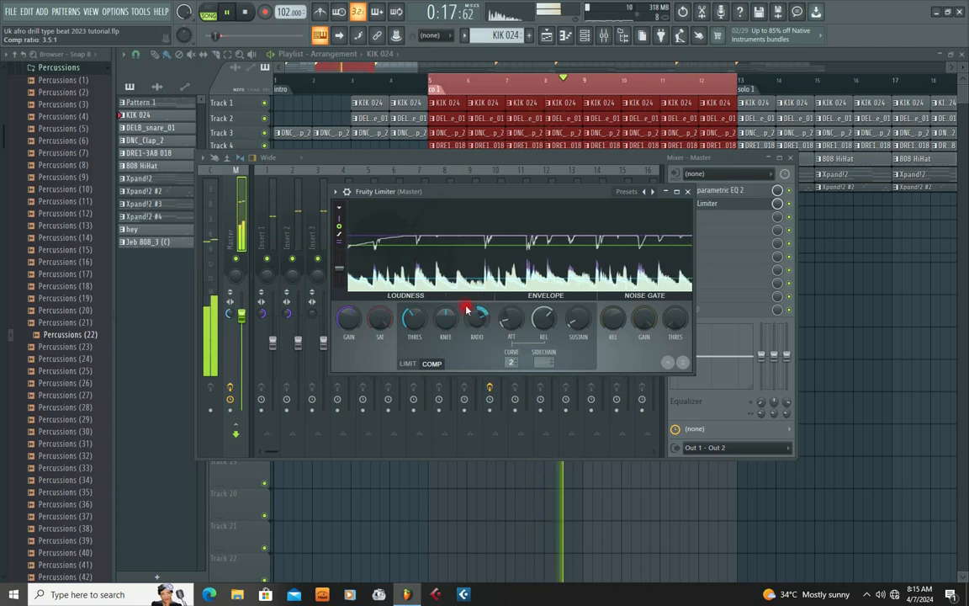
{"action": "left_click_drag", "start_coordinate": [509, 192], "coordinate": [477, 198]}
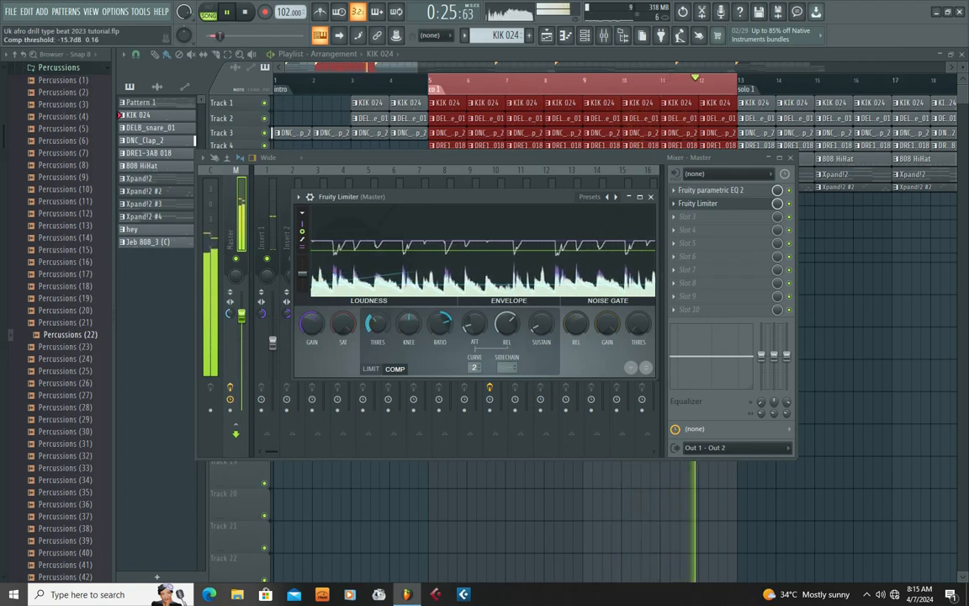
{"action": "left_click_drag", "start_coordinate": [312, 324], "coordinate": [312, 305]}
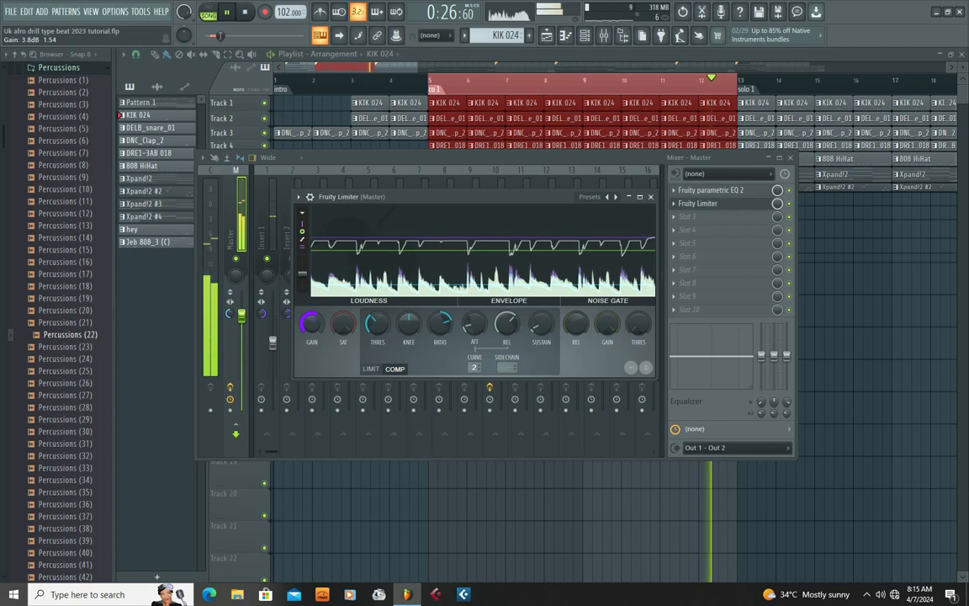
- Compare the master's sound with the compressor bypassed and active, and examine its gain reduction graph during playback
{"action": "left_click", "coordinate": [791, 205]}
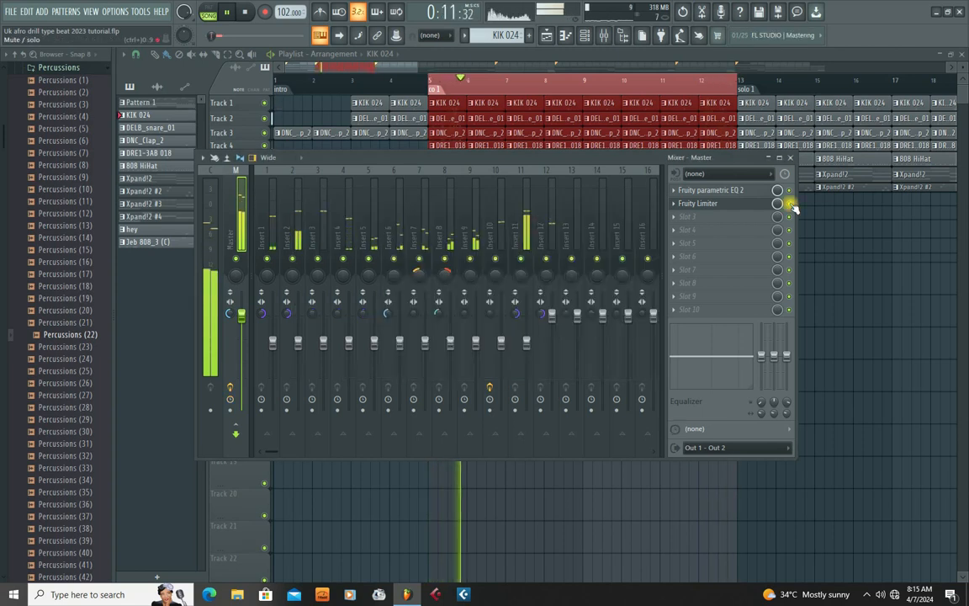
{"action": "left_click", "coordinate": [699, 203]}
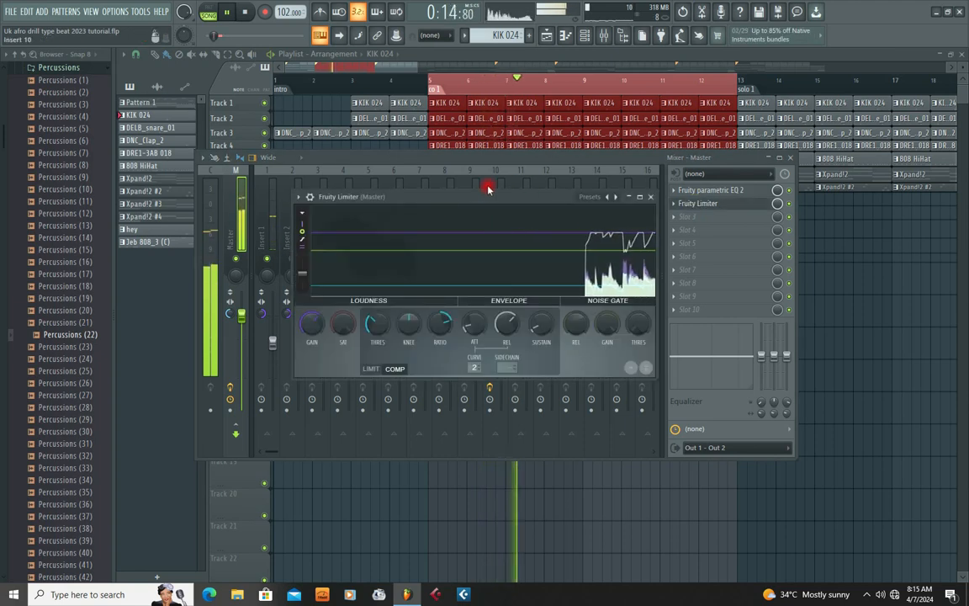
{"action": "left_click_drag", "start_coordinate": [486, 195], "coordinate": [454, 197]}
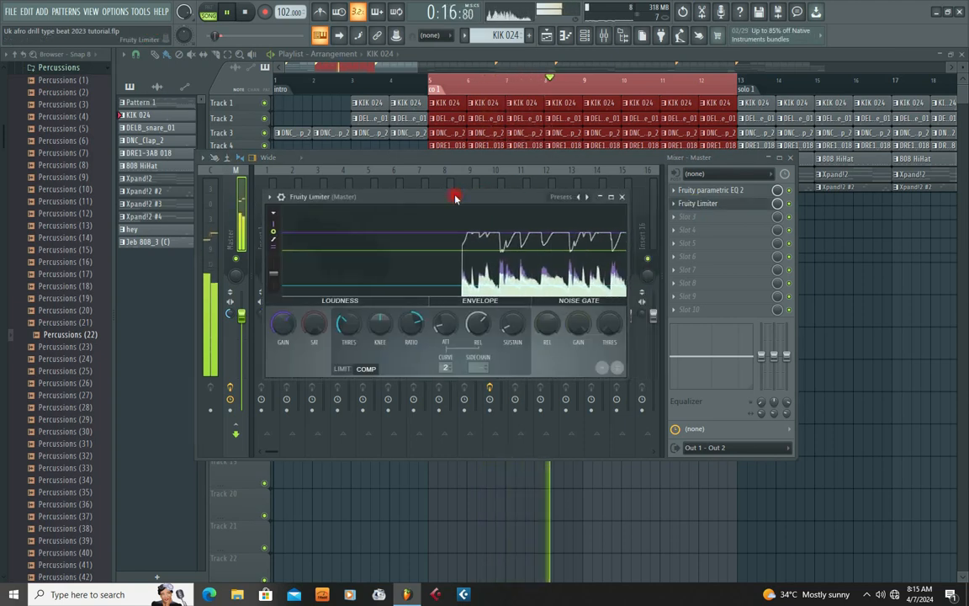
{"action": "left_click_drag", "start_coordinate": [454, 197], "coordinate": [474, 198]}
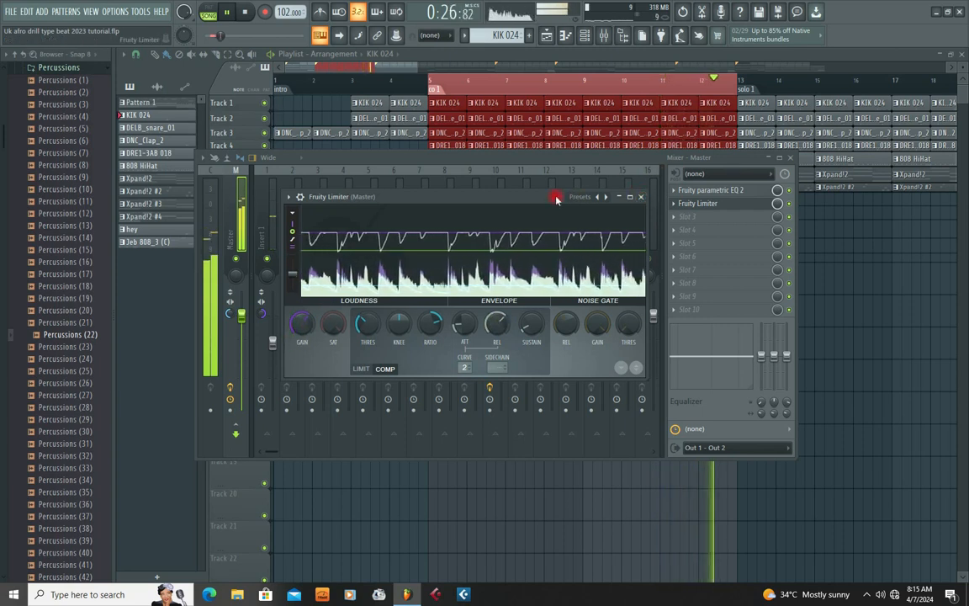
{"action": "left_click", "coordinate": [641, 196]}
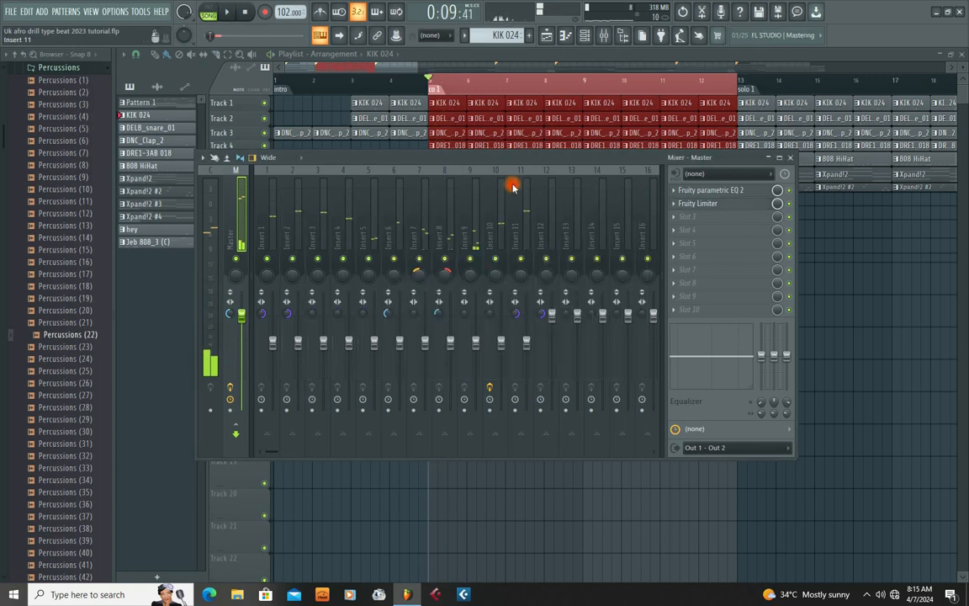
{"action": "left_click_drag", "start_coordinate": [545, 162], "coordinate": [534, 159]}
{"action": "left_click", "coordinate": [698, 200]}
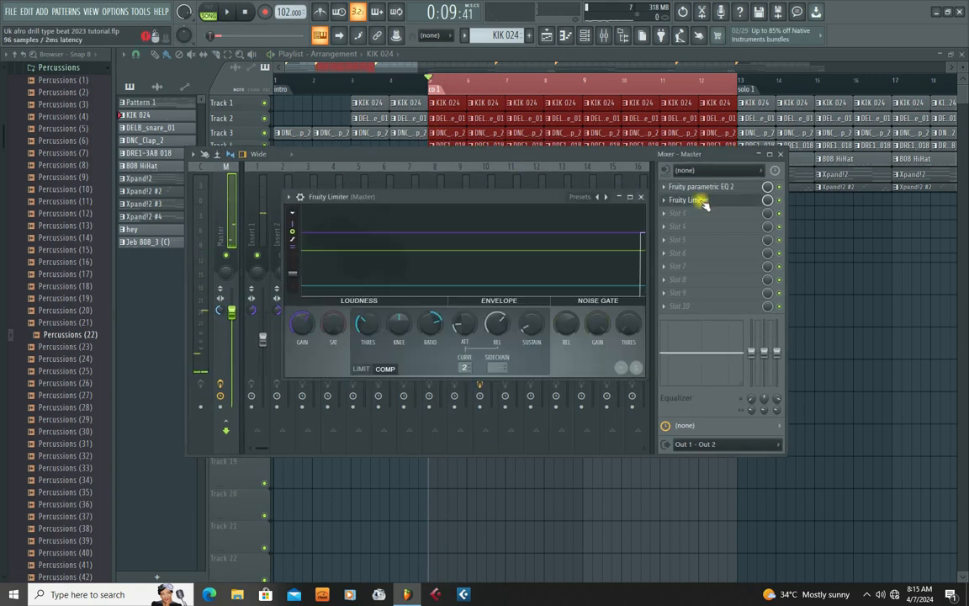
{"action": "left_click", "coordinate": [643, 200]}
- Try Fruity Blood Overdrive in the master track's third effect slot
{"action": "left_click", "coordinate": [665, 214]}
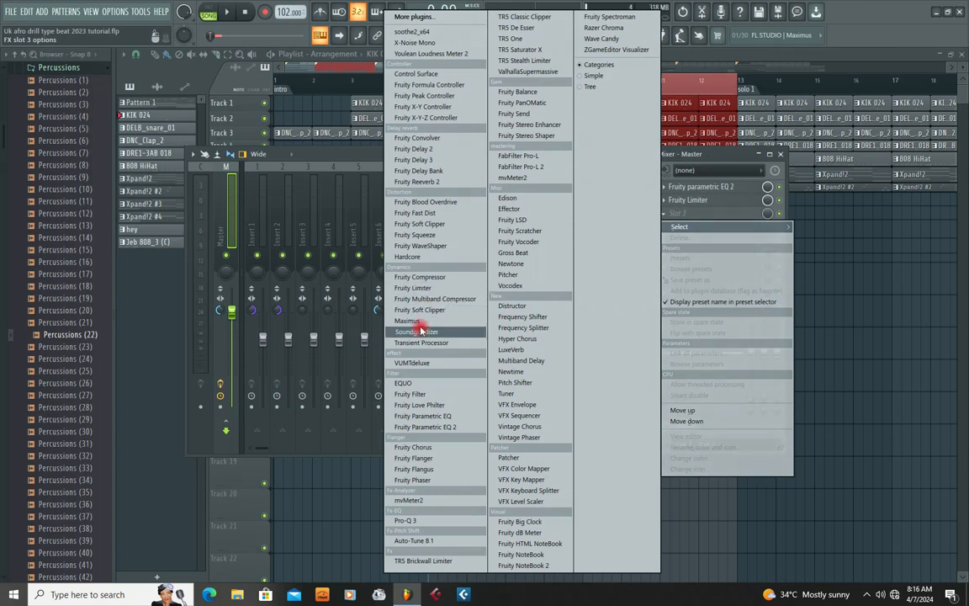
{"action": "left_click", "coordinate": [426, 202]}
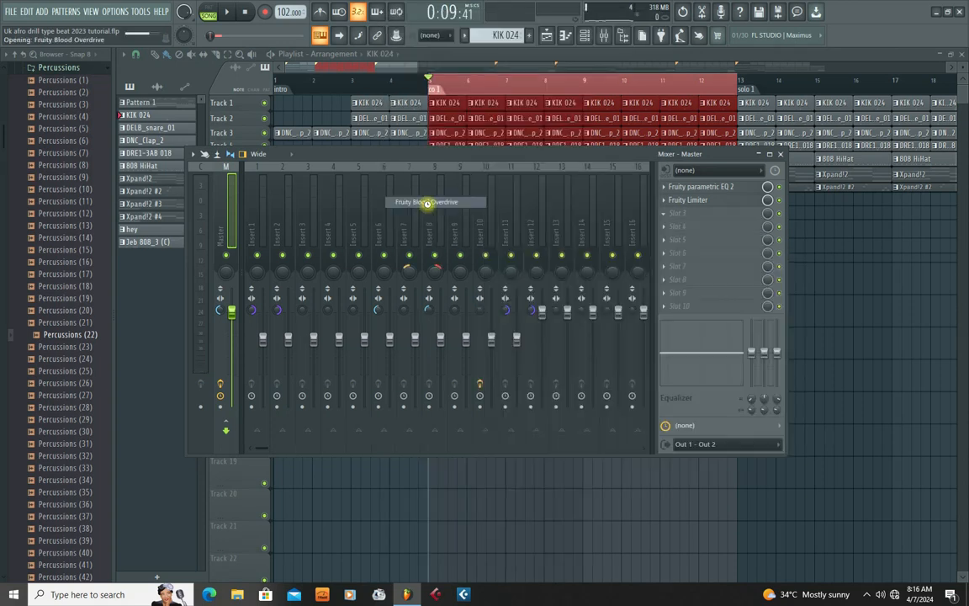
{"action": "left_click", "coordinate": [439, 172]}
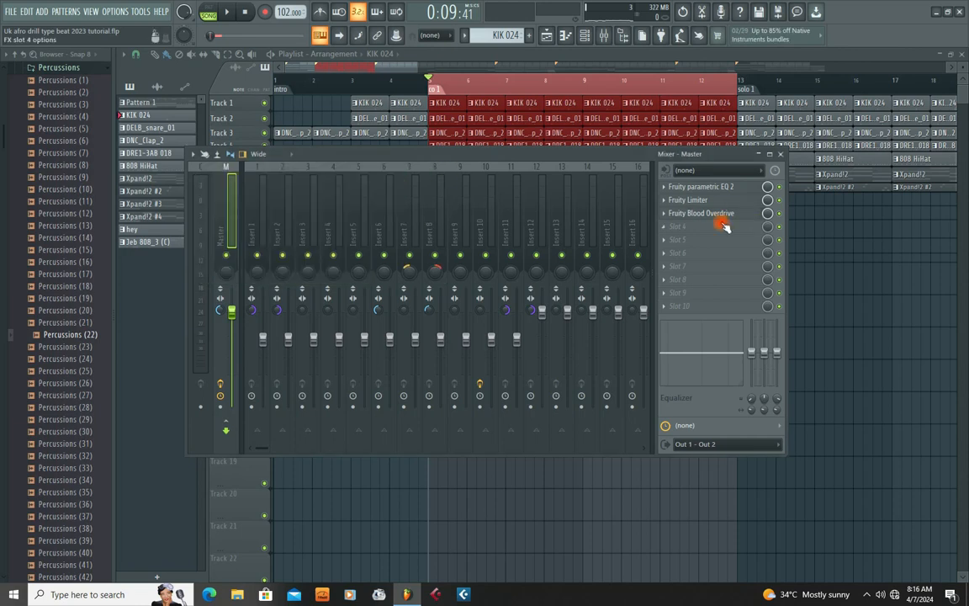
- Replace the plugin in the master track's third effect slot with a second Fruity Limiter
{"action": "left_click", "coordinate": [666, 216]}
{"action": "mouse_move", "coordinate": [740, 227]}
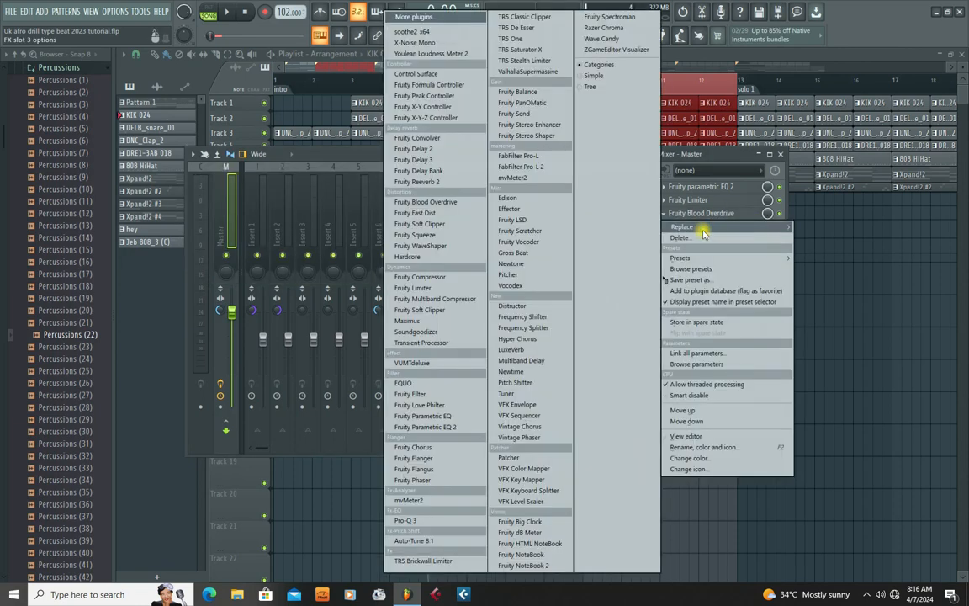
{"action": "left_click", "coordinate": [414, 287]}
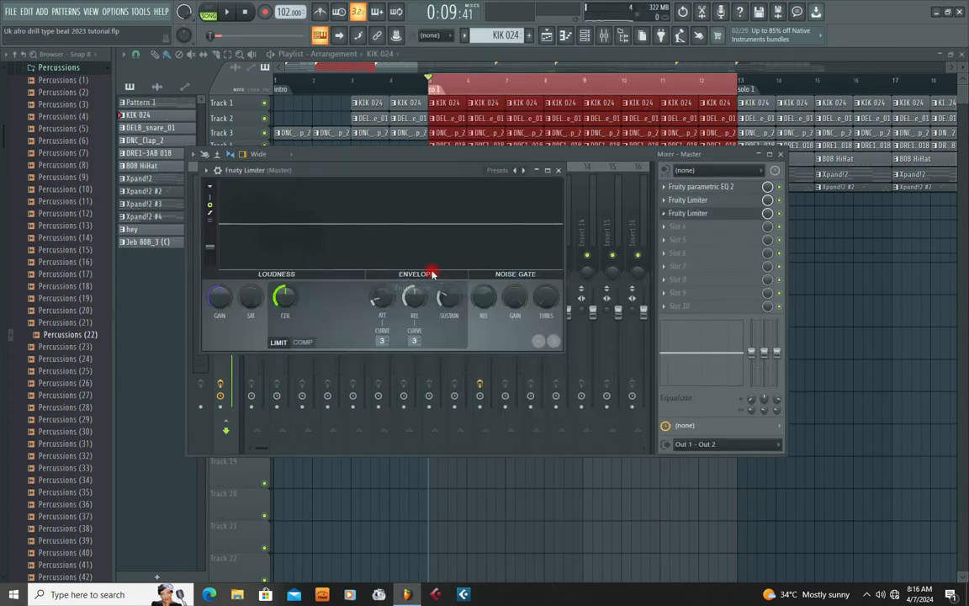
{"action": "left_click_drag", "start_coordinate": [379, 163], "coordinate": [511, 188]}
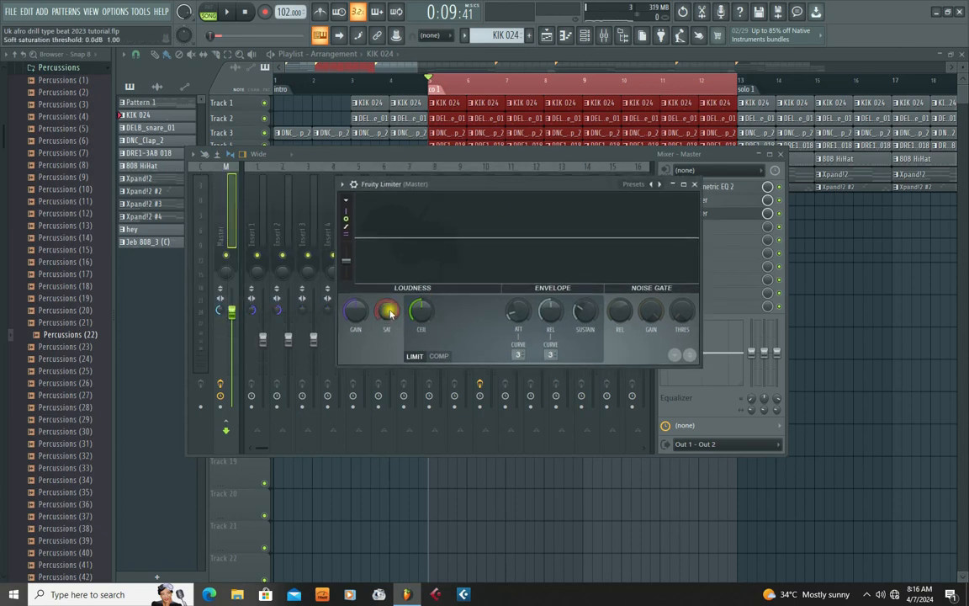
- Set the second limiter's gain to about 4.1 dB and its soft saturation threshold to about -16.6 dB during playback
{"action": "left_click_drag", "start_coordinate": [389, 314], "coordinate": [390, 265]}
{"action": "key", "text": "space"}
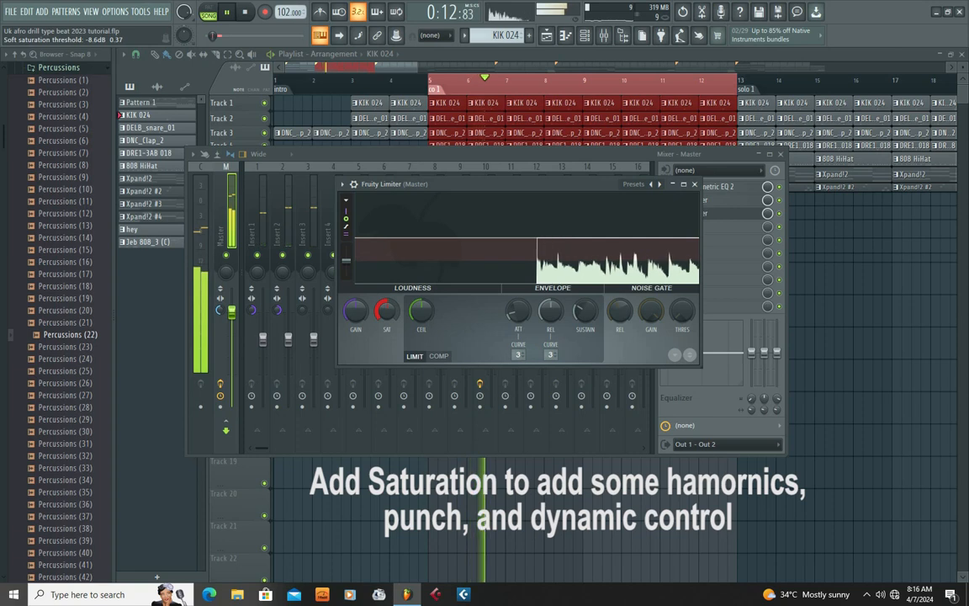
{"action": "left_click_drag", "start_coordinate": [393, 309], "coordinate": [393, 316]}
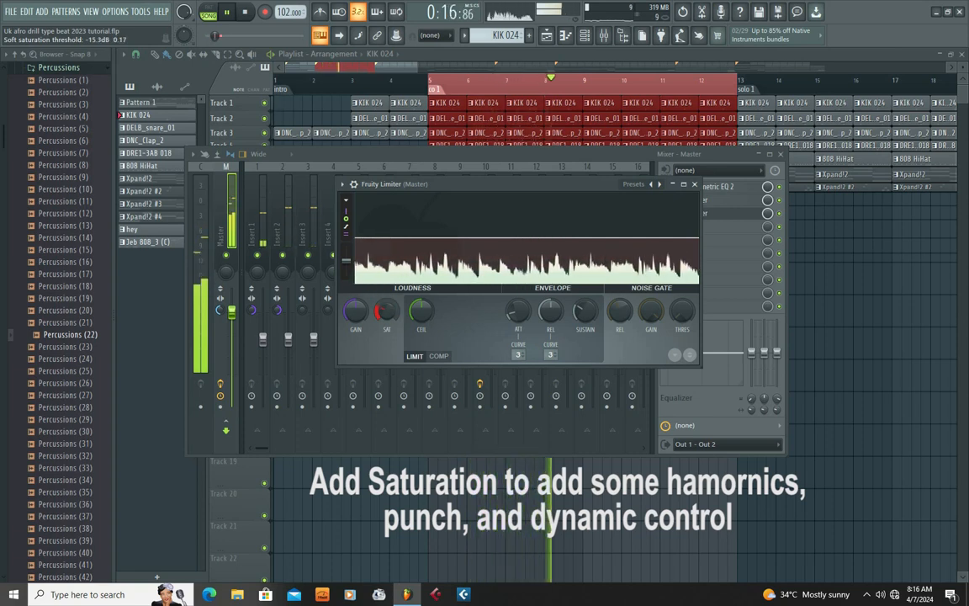
{"action": "mouse_move", "coordinate": [355, 311]}
{"action": "left_mouse_down"}
{"action": "mouse_move", "coordinate": [355, 299]}
{"action": "mouse_move", "coordinate": [389, 314]}
{"action": "mouse_move", "coordinate": [355, 305]}
{"action": "left_mouse_up"}
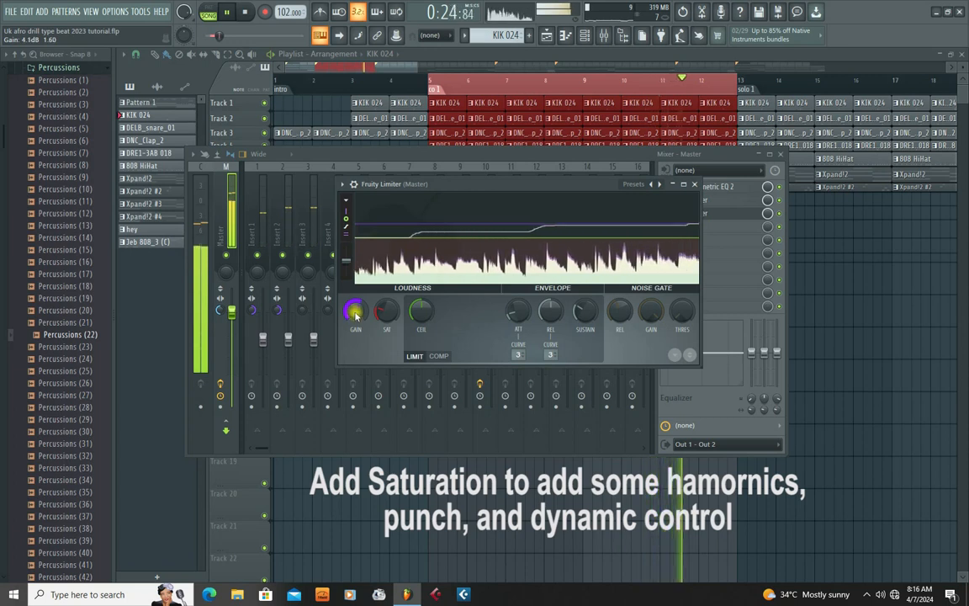
{"action": "left_click_drag", "start_coordinate": [387, 318], "coordinate": [387, 313]}
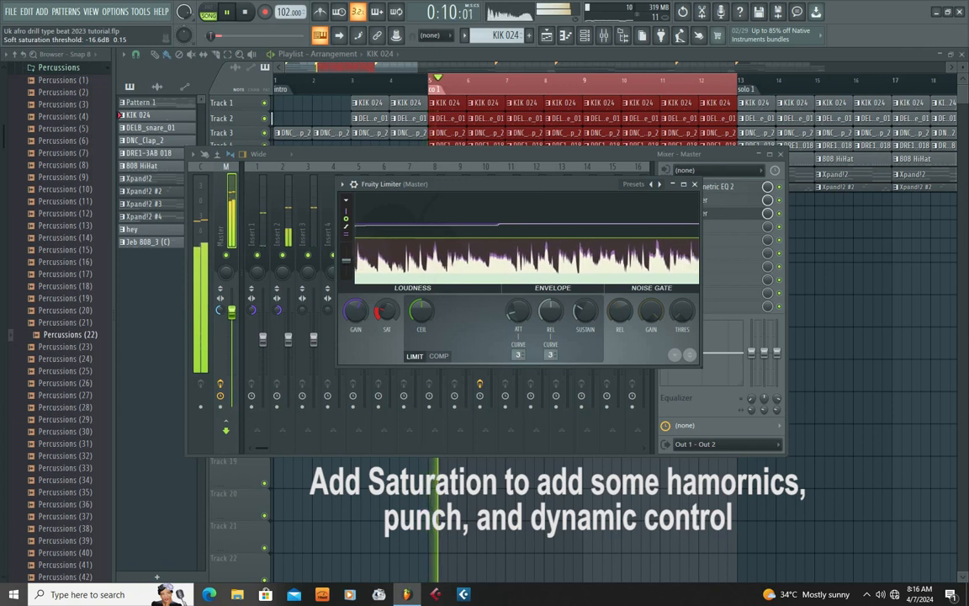
{"action": "left_click_drag", "start_coordinate": [680, 186], "coordinate": [621, 188]}
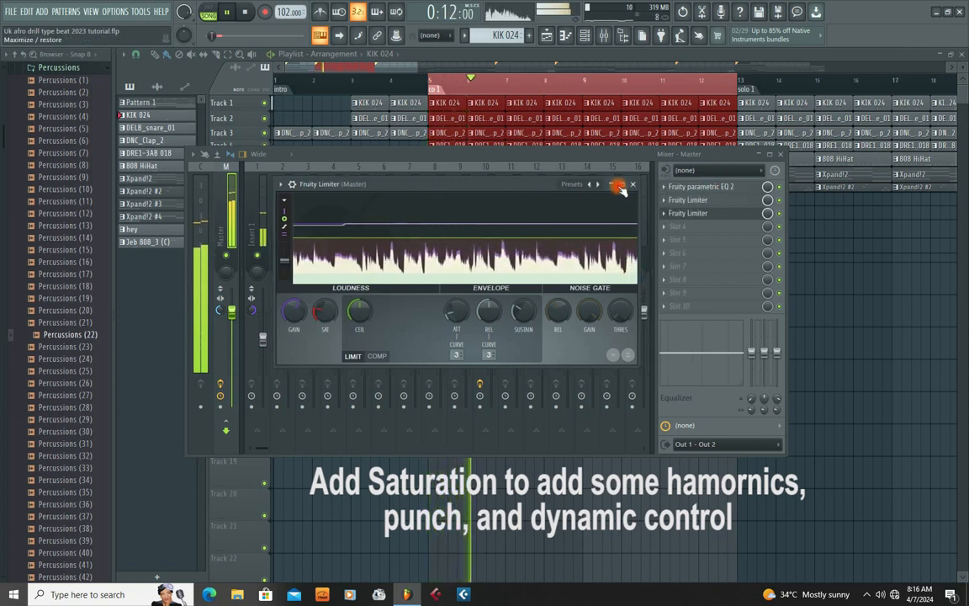
- Fine-tune the second limiter's gain and its soft saturation threshold to about -16.4 dB during playback, and close its editor
{"action": "left_click_drag", "start_coordinate": [441, 189], "coordinate": [455, 187]}
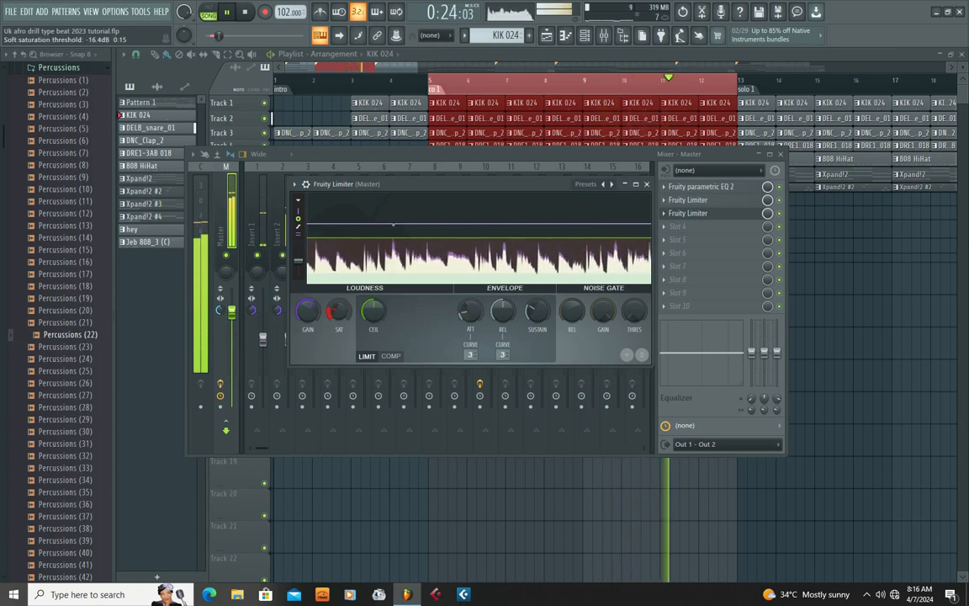
{"action": "mouse_move", "coordinate": [308, 312]}
{"action": "left_mouse_down"}
{"action": "mouse_move", "coordinate": [308, 291]}
{"action": "mouse_move", "coordinate": [325, 308]}
{"action": "left_mouse_up"}
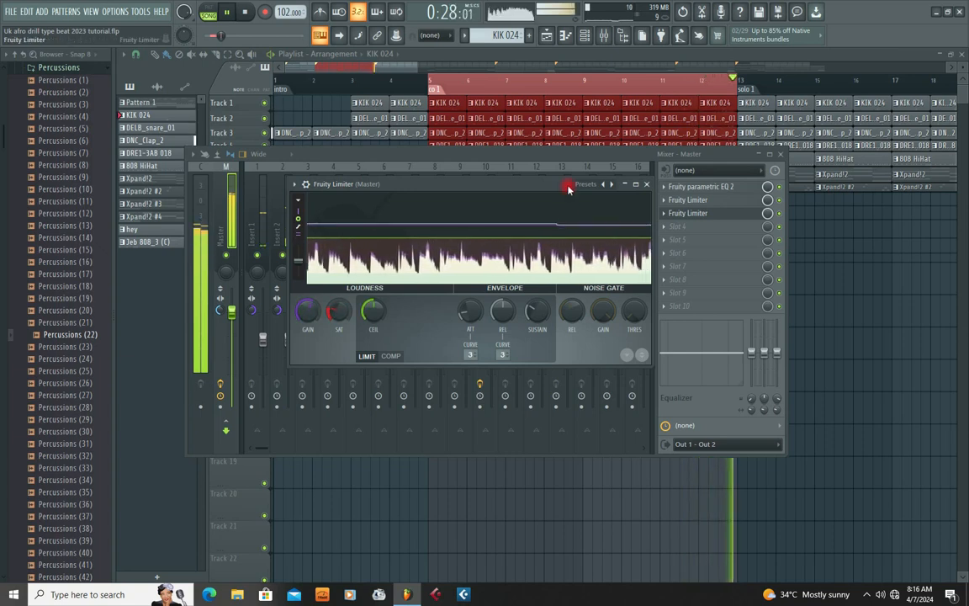
{"action": "left_click_drag", "start_coordinate": [419, 188], "coordinate": [432, 185]}
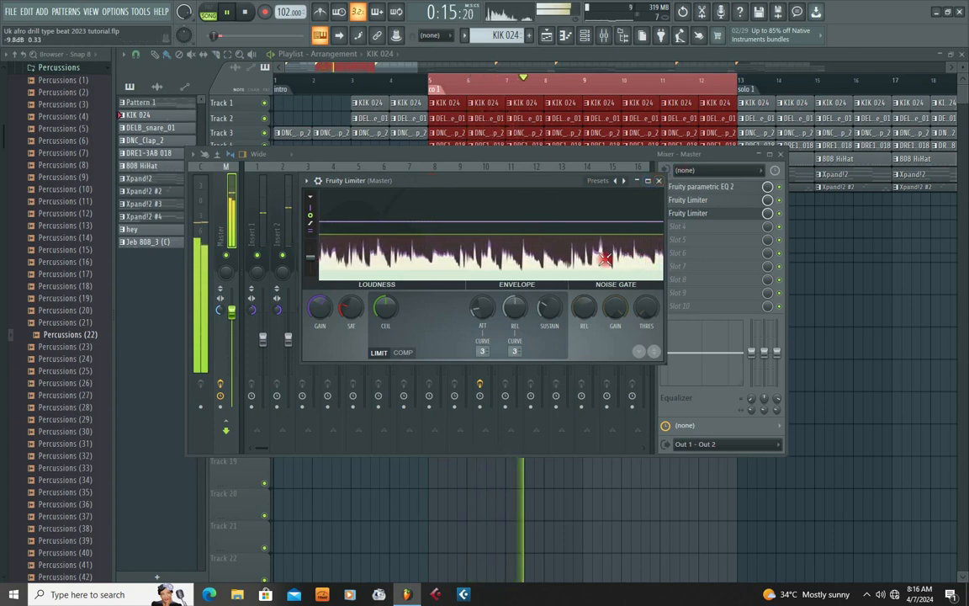
{"action": "left_click", "coordinate": [539, 256]}
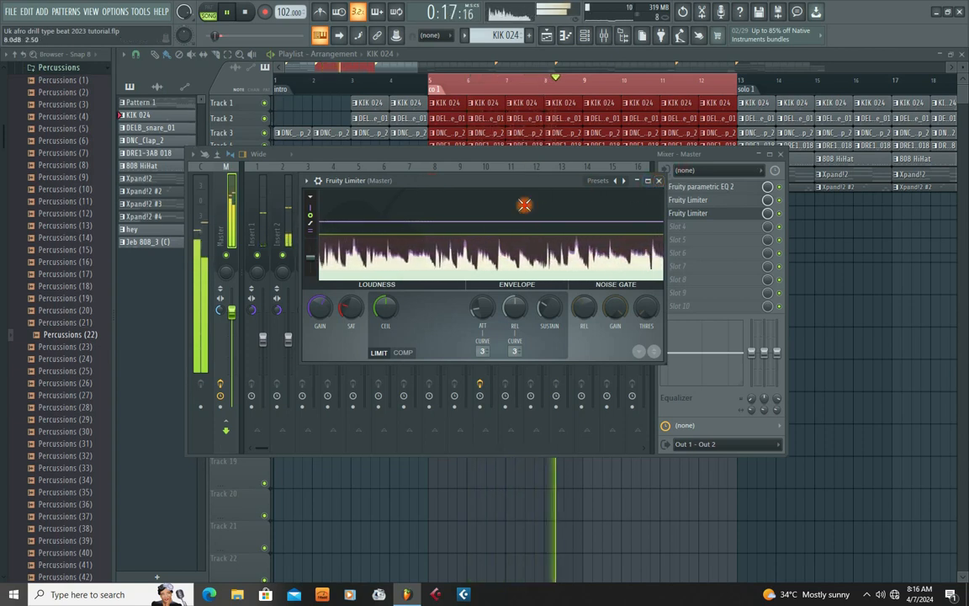
{"action": "key", "text": "space"}
{"action": "left_click", "coordinate": [660, 181]}
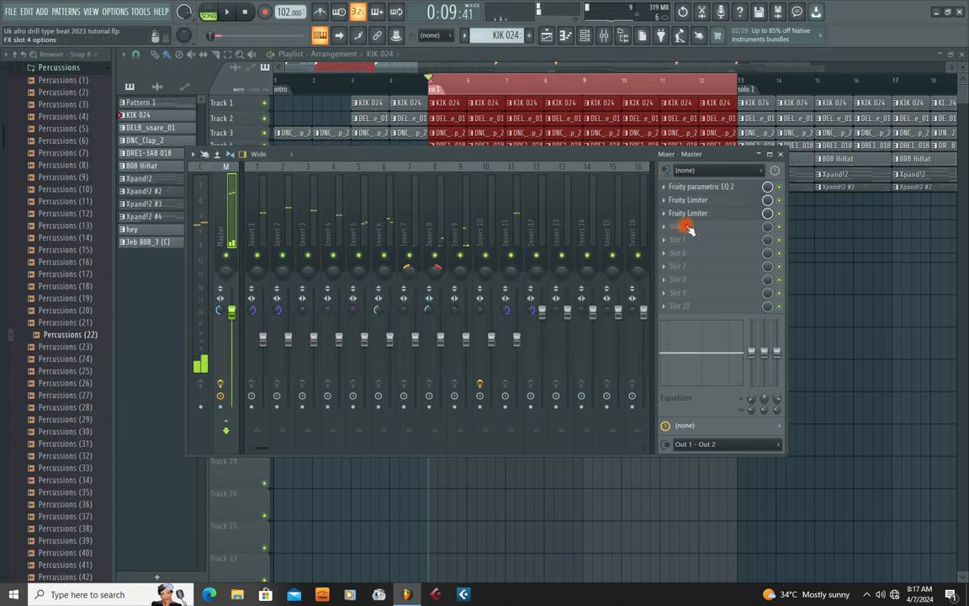
- Add Fruity Stereo Enhancer to the master track's fourth effect slot and move its editor over the mixer
{"action": "left_click", "coordinate": [666, 227]}
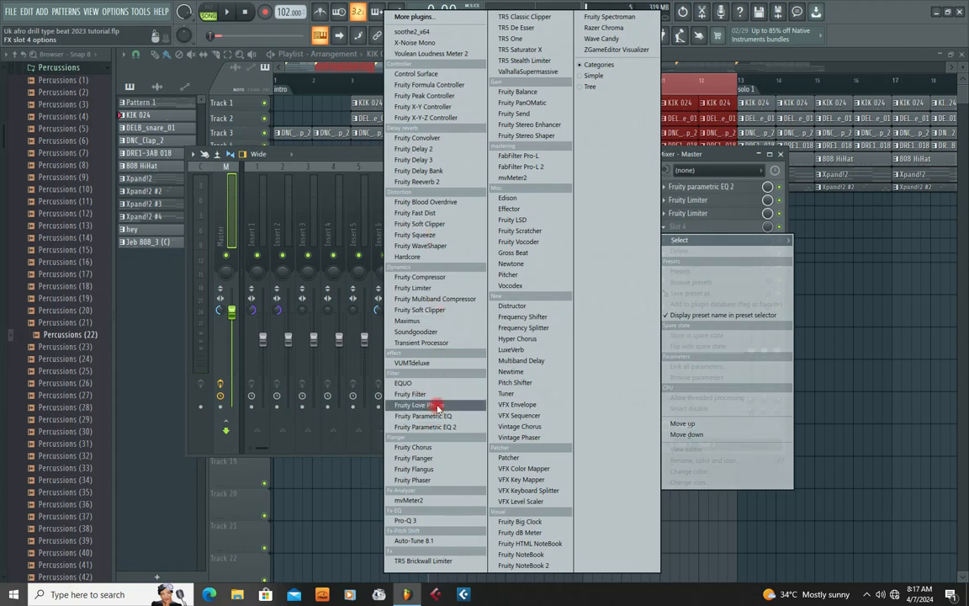
{"action": "left_click", "coordinate": [515, 125]}
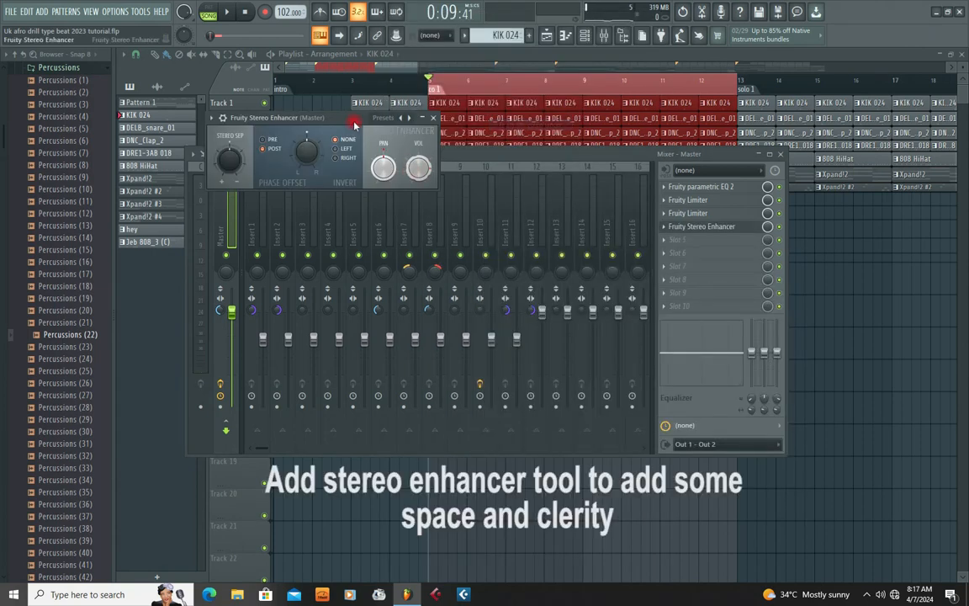
{"action": "left_click_drag", "start_coordinate": [353, 117], "coordinate": [519, 183]}
- Set the stereo enhancer's phase offset mode to PRE and stereo separation to 34% separated, comparing the sound with the effect bypassed
{"action": "key", "text": "space"}
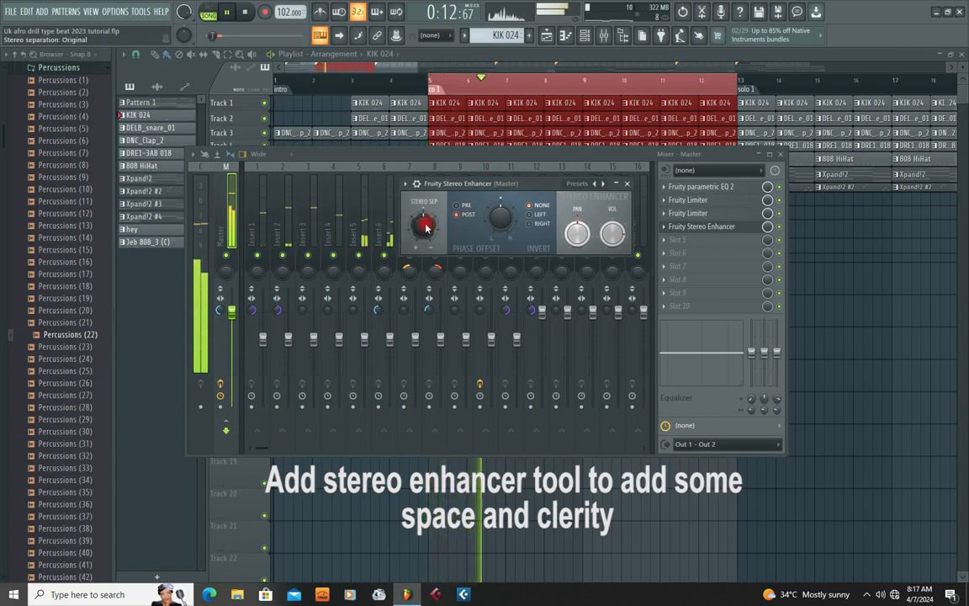
{"action": "left_click", "coordinate": [457, 208]}
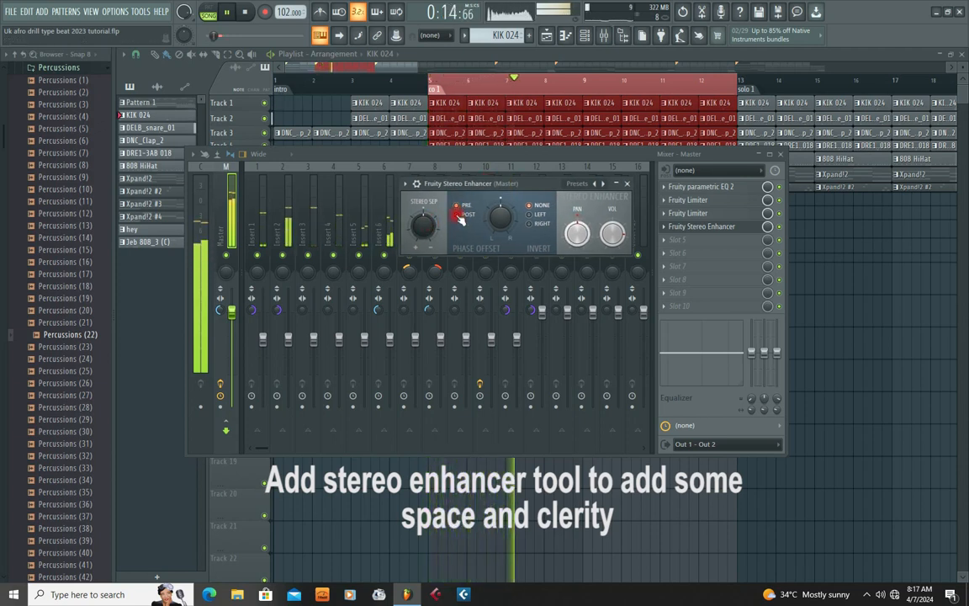
{"action": "left_click", "coordinate": [456, 206]}
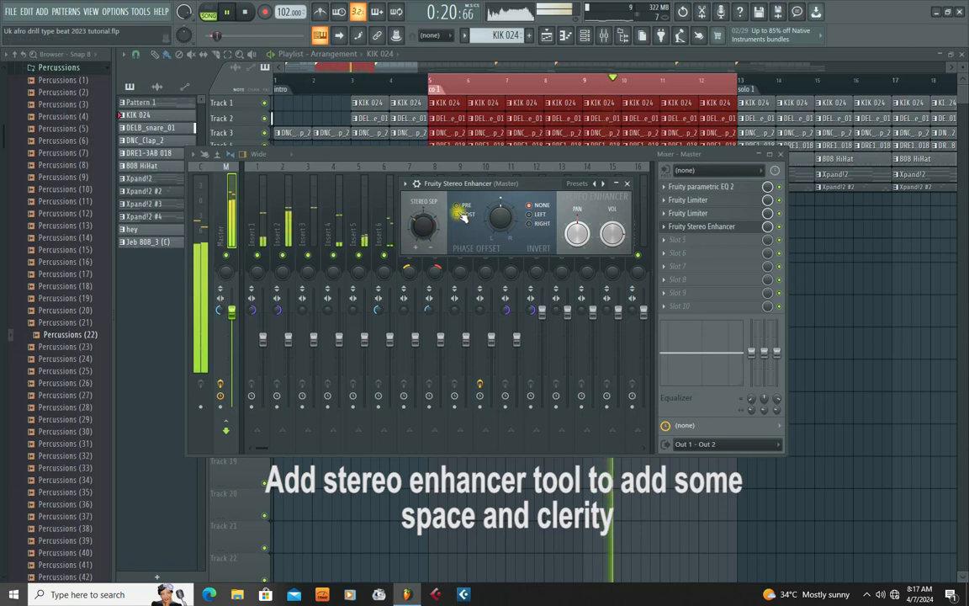
{"action": "left_click", "coordinate": [460, 215]}
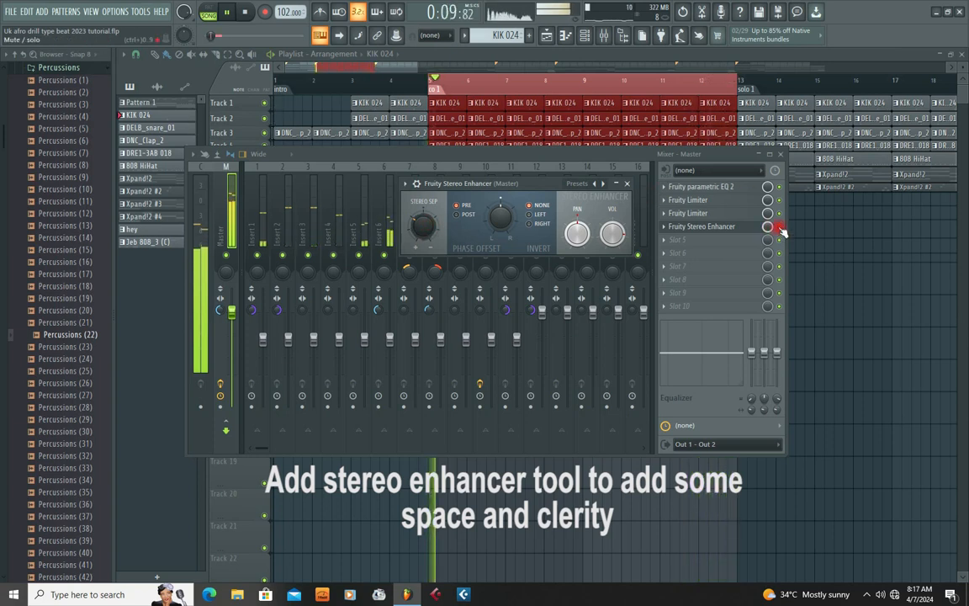
{"action": "left_click", "coordinate": [780, 227]}
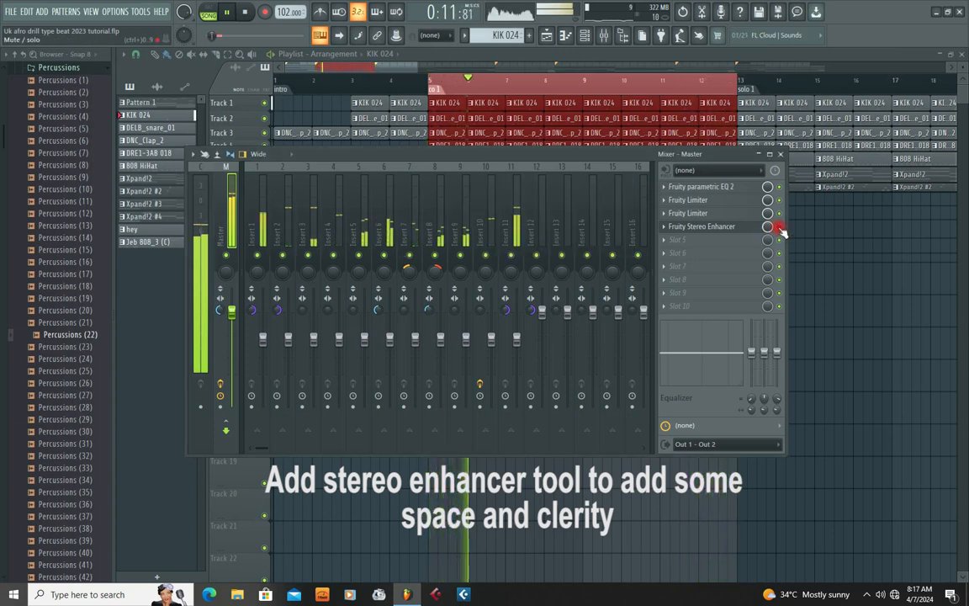
{"action": "left_click", "coordinate": [706, 228]}
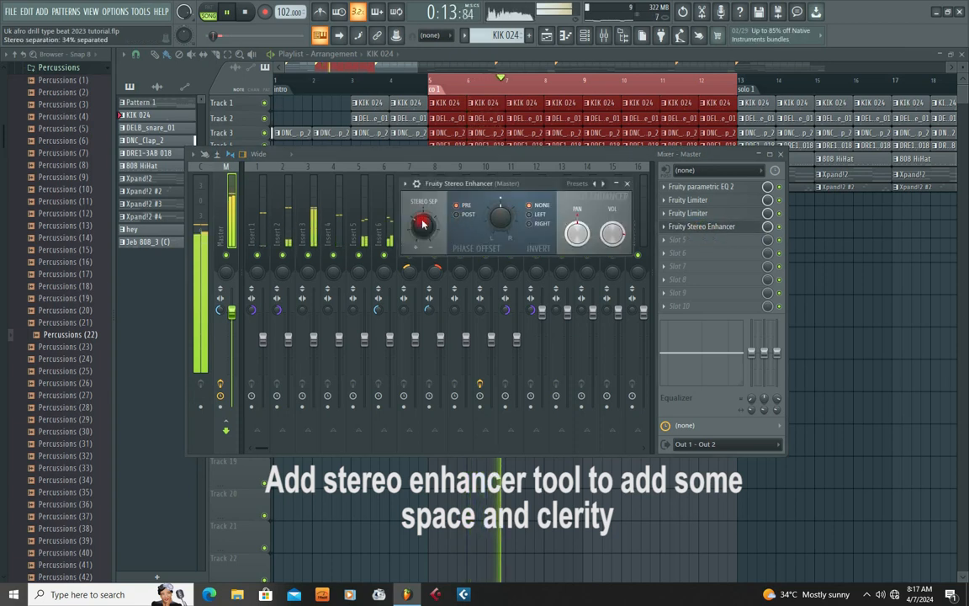
{"action": "left_click", "coordinate": [658, 225]}
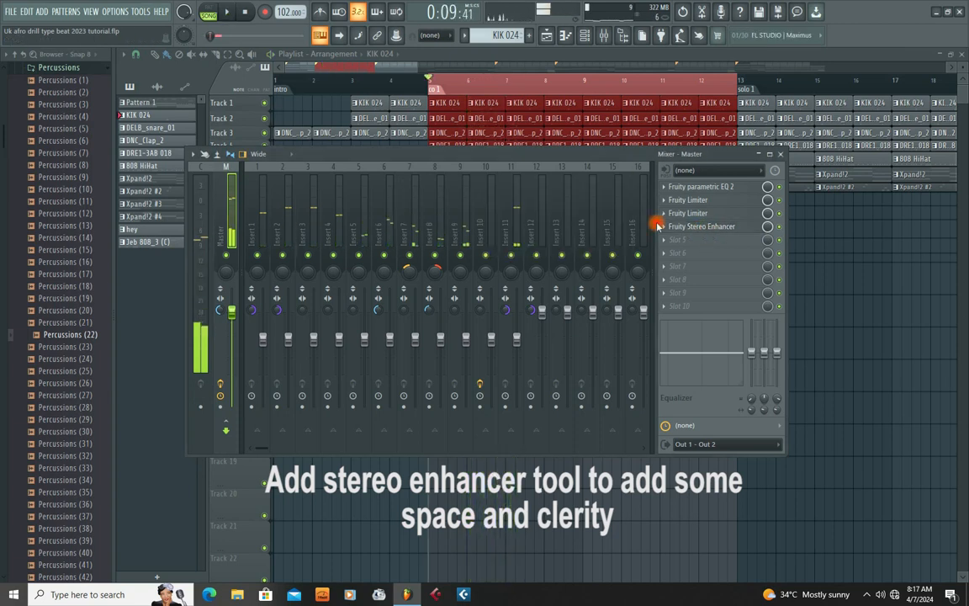
- Add a third Fruity Limiter to the master track's fifth effect slot and move its editor over the mixer
{"action": "left_click", "coordinate": [663, 241]}
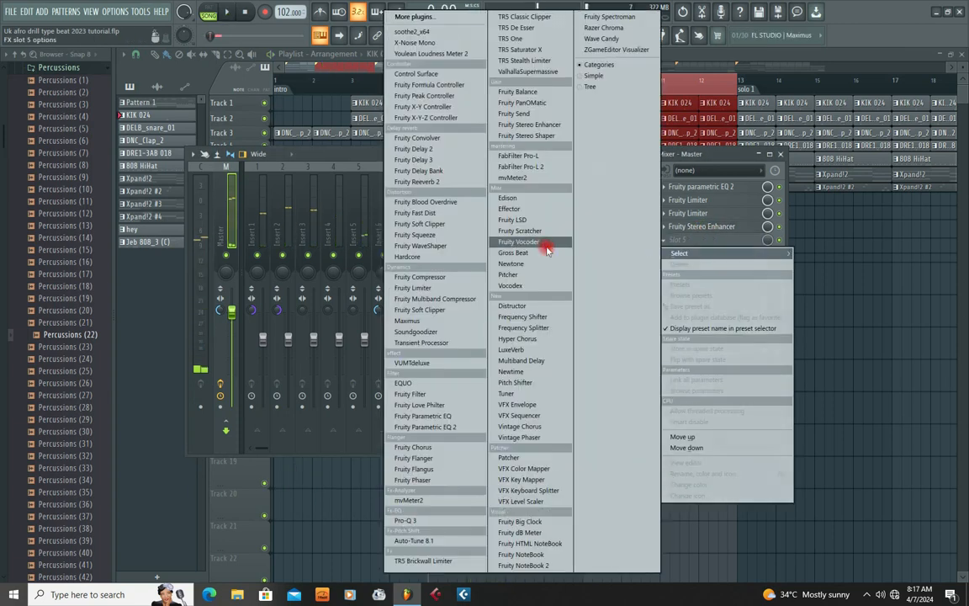
{"action": "left_click", "coordinate": [433, 288]}
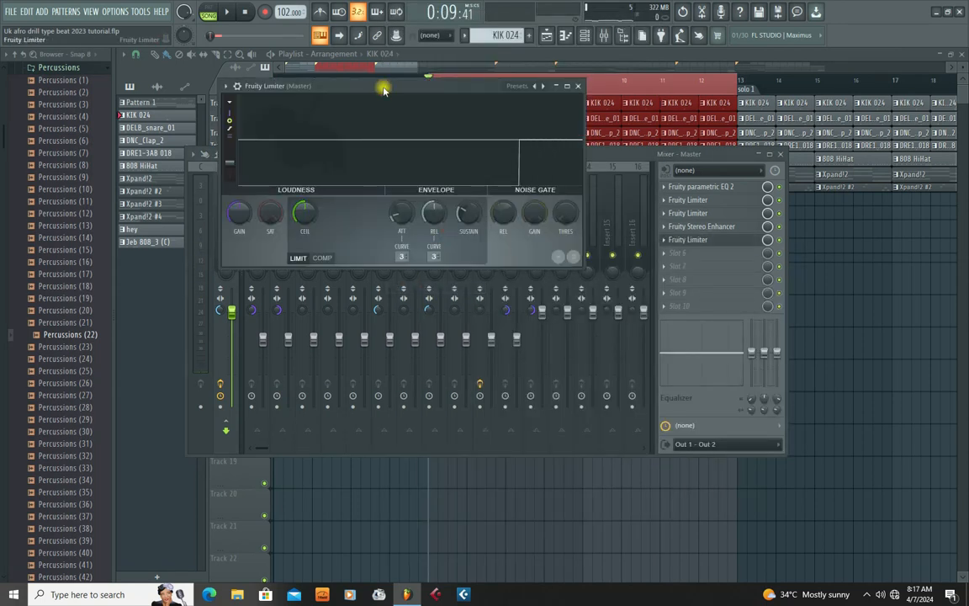
{"action": "left_click_drag", "start_coordinate": [383, 89], "coordinate": [464, 236]}
- Examine the level graph of the fifth-slot limiter during playback, pausing and resuming its display
{"action": "key", "text": "space"}
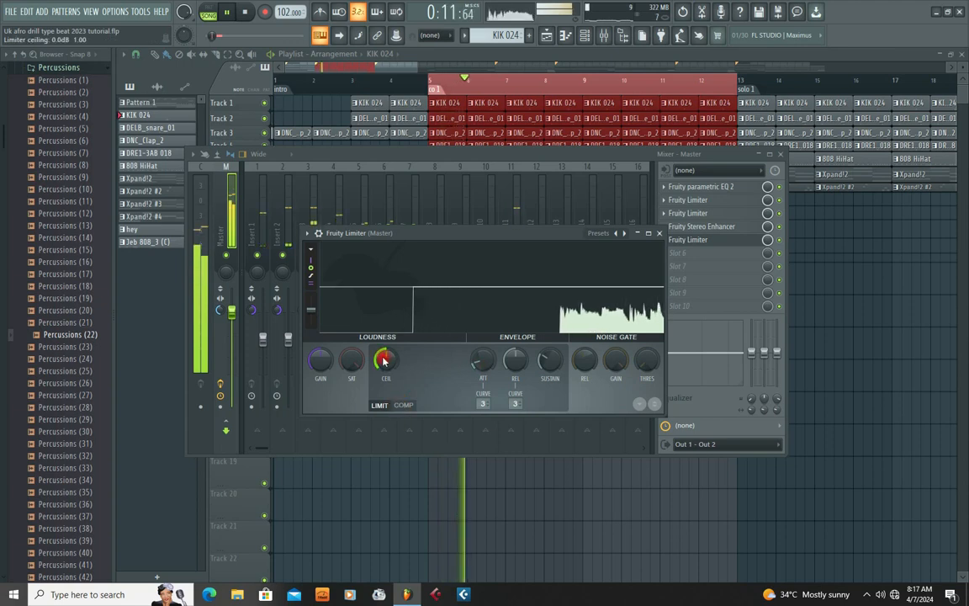
{"action": "left_click", "coordinate": [602, 316]}
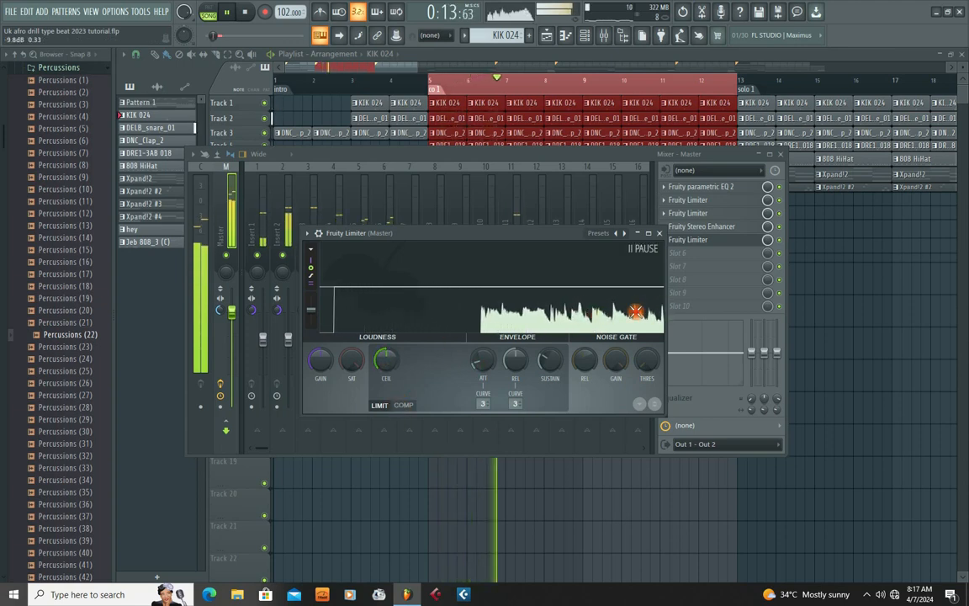
{"action": "left_click", "coordinate": [571, 310]}
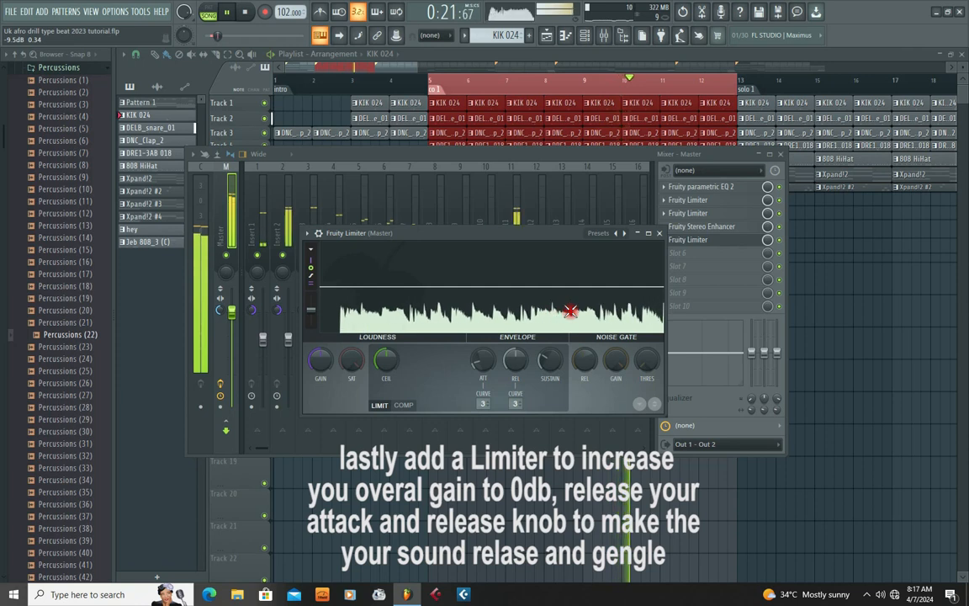
{"action": "left_click", "coordinate": [571, 310]}
{"action": "left_click", "coordinate": [866, 594]}
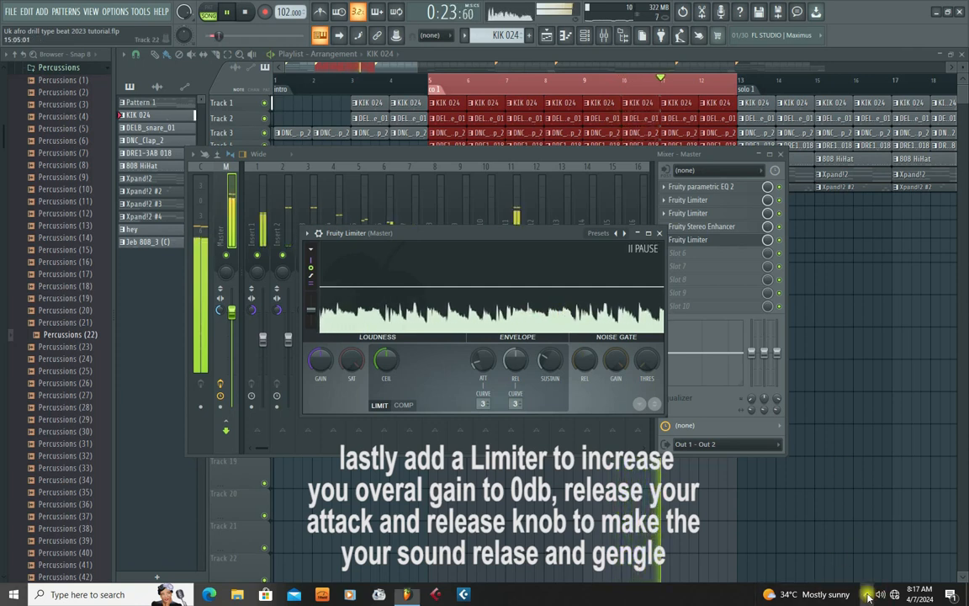
{"action": "left_click", "coordinate": [867, 574]}
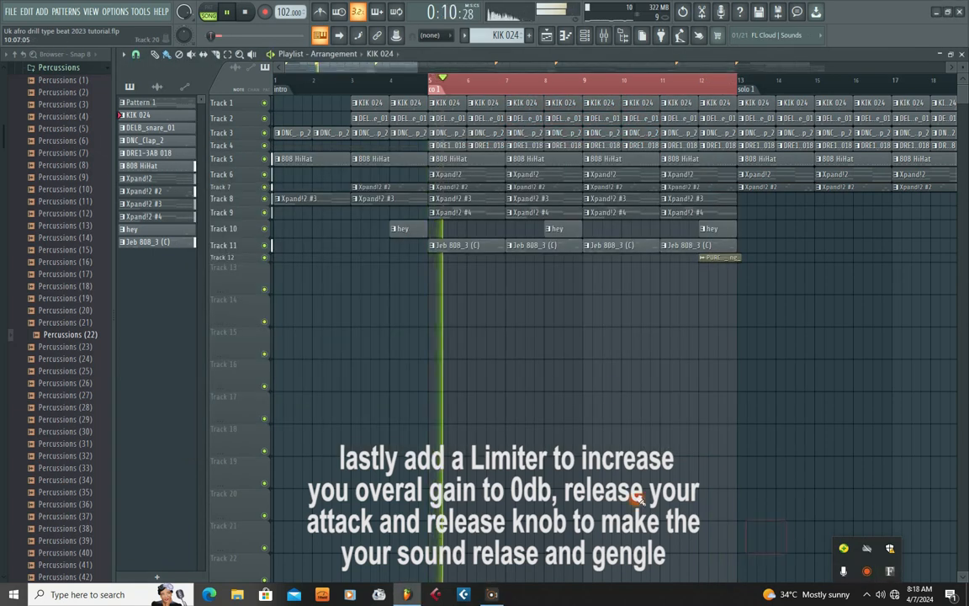
{"action": "key", "text": "space"}
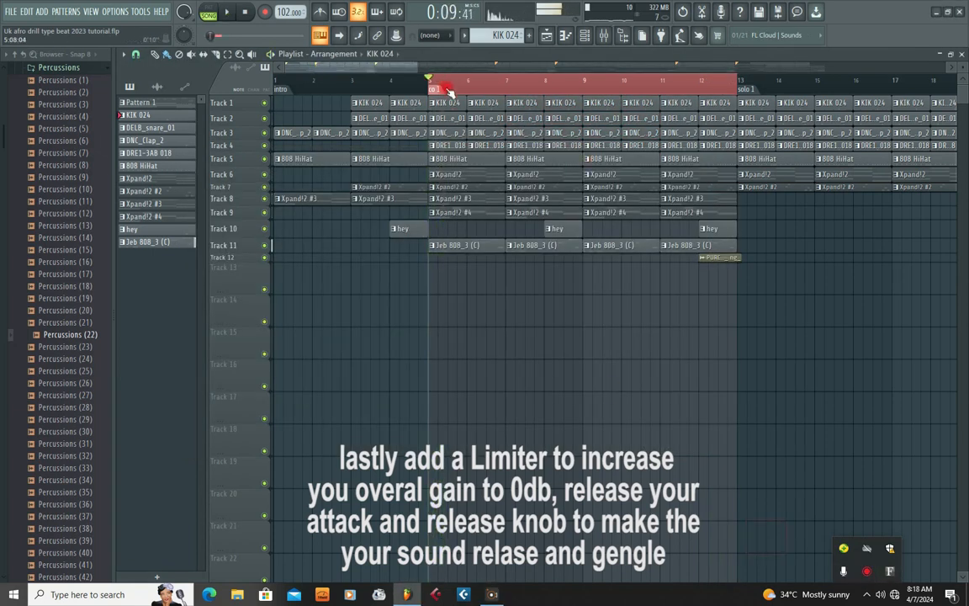
{"action": "key", "text": "space"}
- Reopen the Fruity Limiter in the master track's fifth effect slot and set its gain to about 7.9 dB during playback
{"action": "key", "text": "F9"}
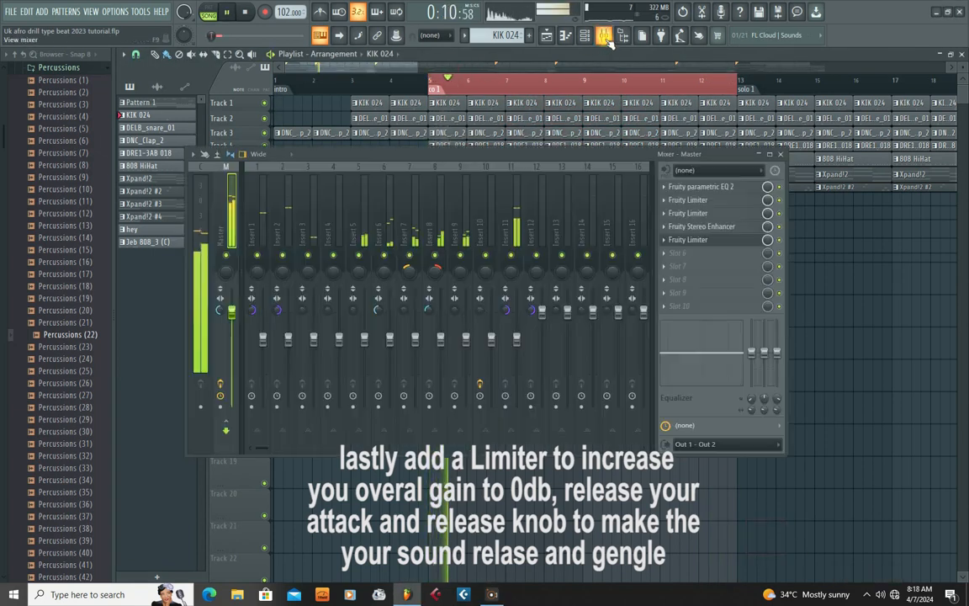
{"action": "left_click_drag", "start_coordinate": [510, 151], "coordinate": [542, 149]}
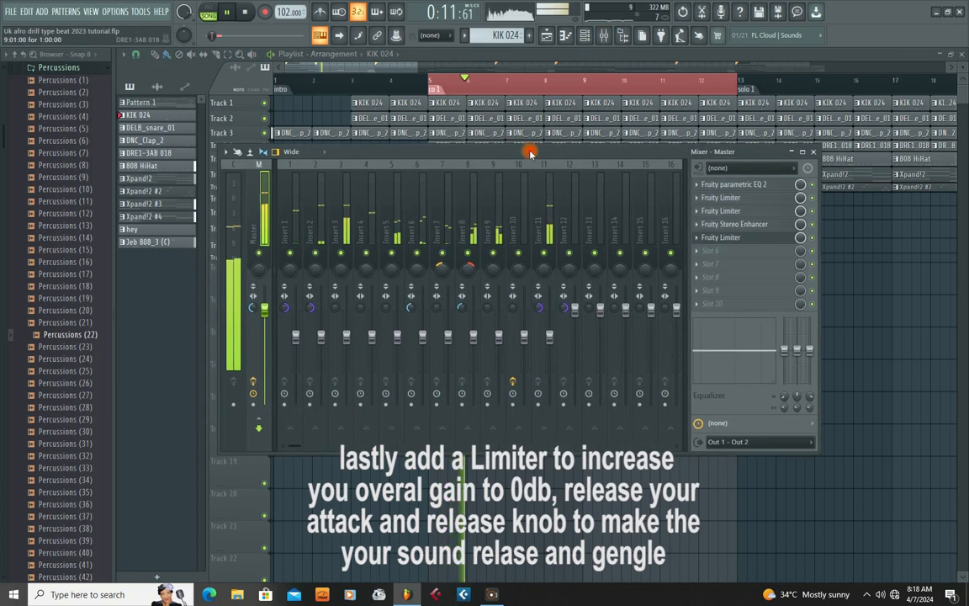
{"action": "left_click", "coordinate": [728, 239]}
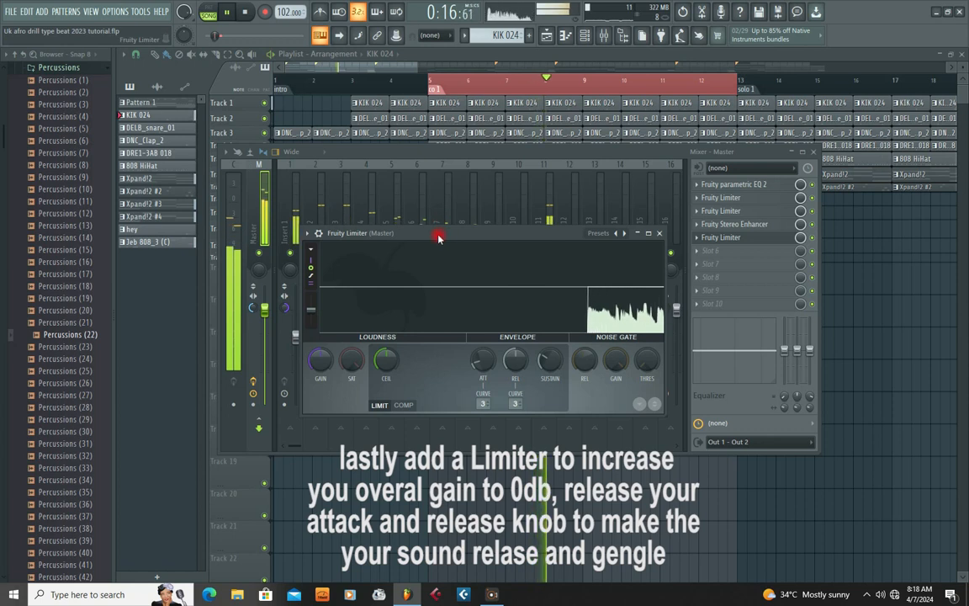
{"action": "mouse_move", "coordinate": [439, 236]}
{"action": "left_mouse_down"}
{"action": "mouse_move", "coordinate": [461, 234]}
{"action": "mouse_move", "coordinate": [455, 227]}
{"action": "left_mouse_up"}
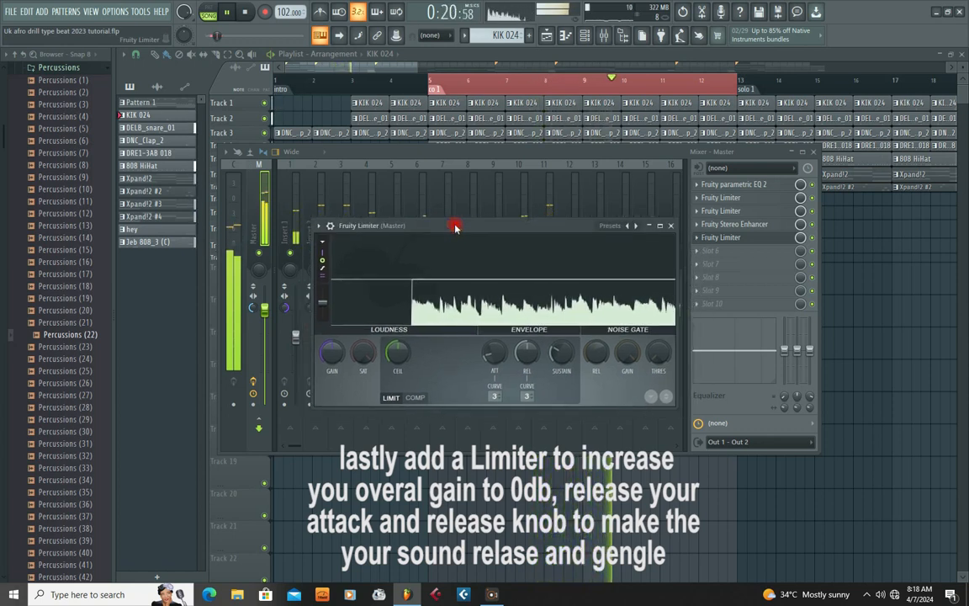
{"action": "key", "text": "space"}
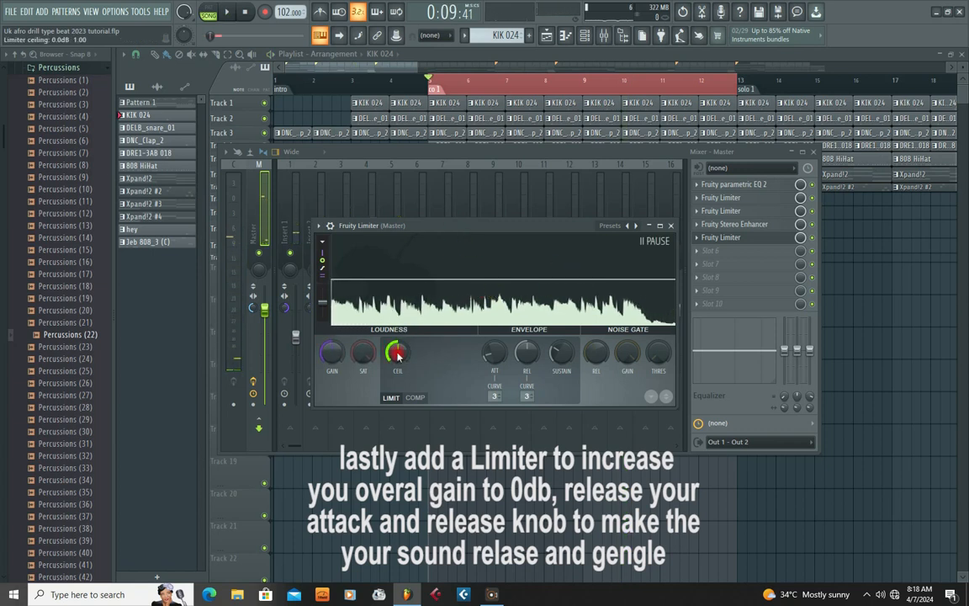
{"action": "key", "text": "space"}
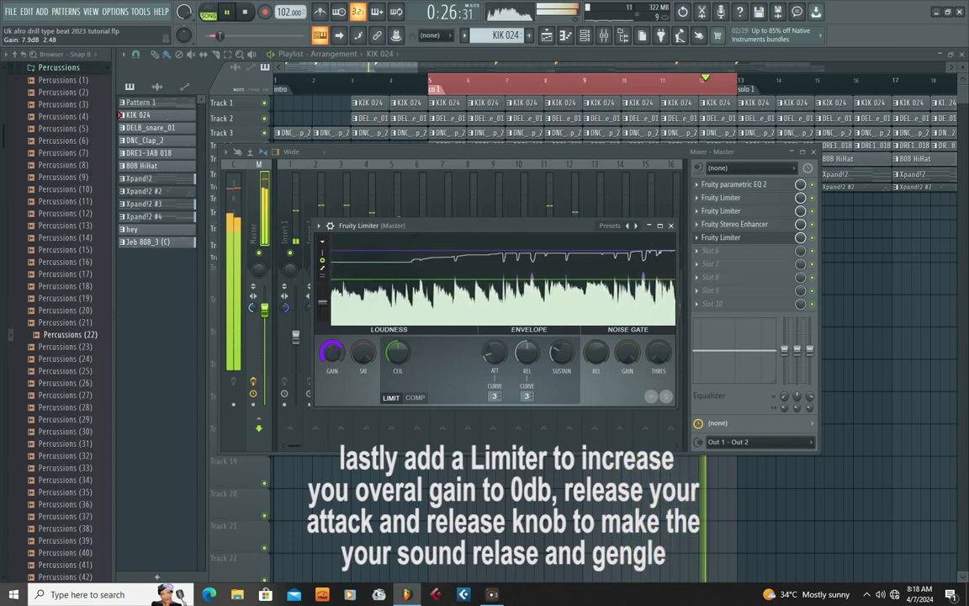
{"action": "left_click_drag", "start_coordinate": [333, 352], "coordinate": [333, 351]}
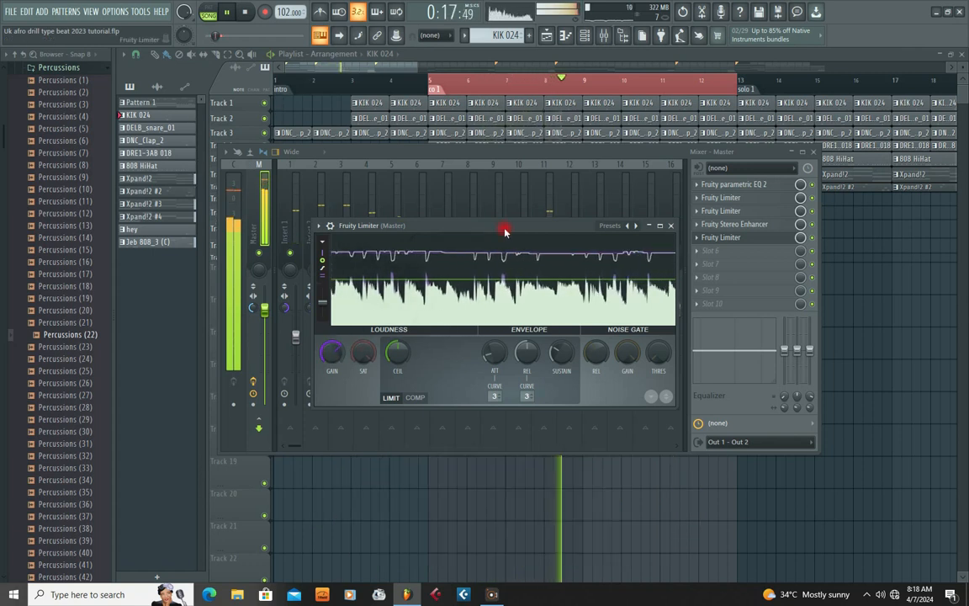
{"action": "mouse_move", "coordinate": [505, 230]}
{"action": "left_mouse_down"}
{"action": "mouse_move", "coordinate": [525, 228]}
{"action": "mouse_move", "coordinate": [513, 239]}
{"action": "left_mouse_up"}
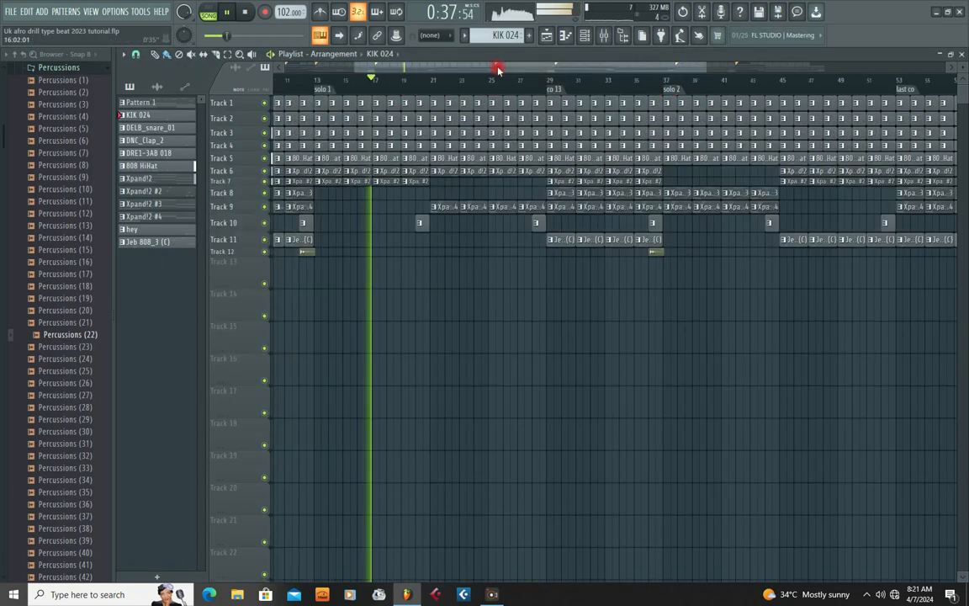
- Bypass all effects on the master track and play the beat to hear it without mastering
{"action": "key", "text": "space"}
{"action": "left_click", "coordinate": [607, 35]}
{"action": "key", "text": "space"}
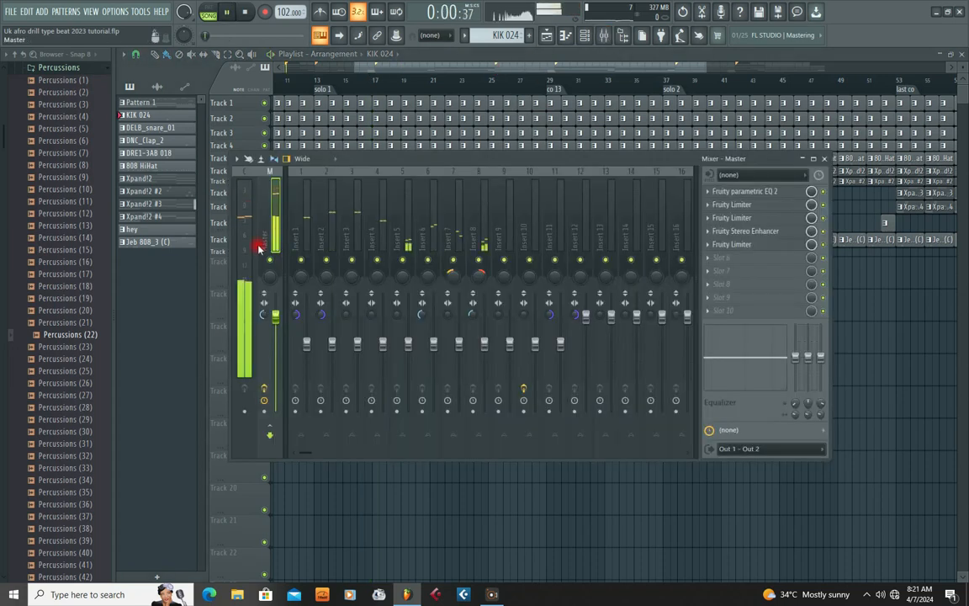
{"action": "key", "text": "space"}
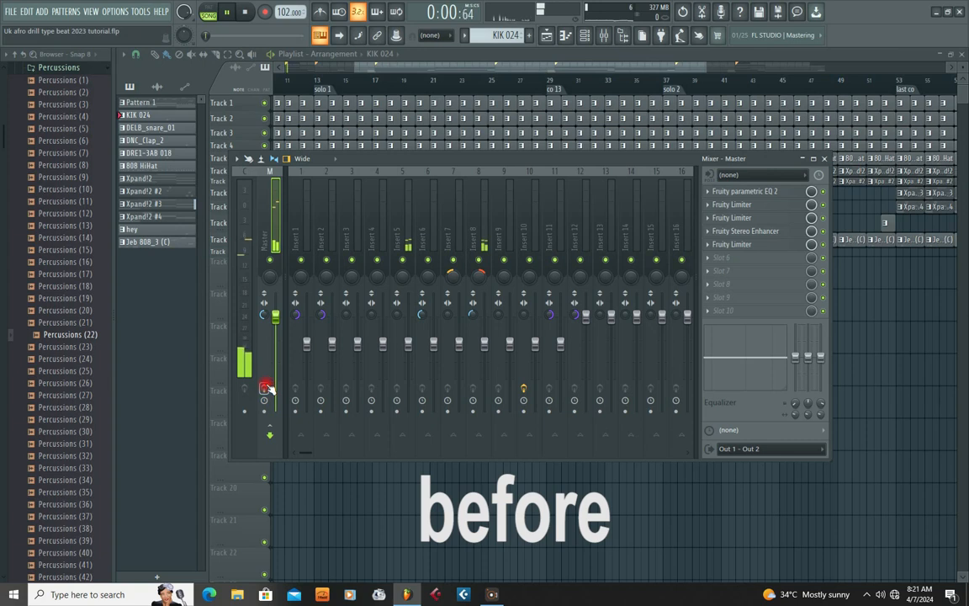
{"action": "left_click_drag", "start_coordinate": [439, 158], "coordinate": [420, 153]}
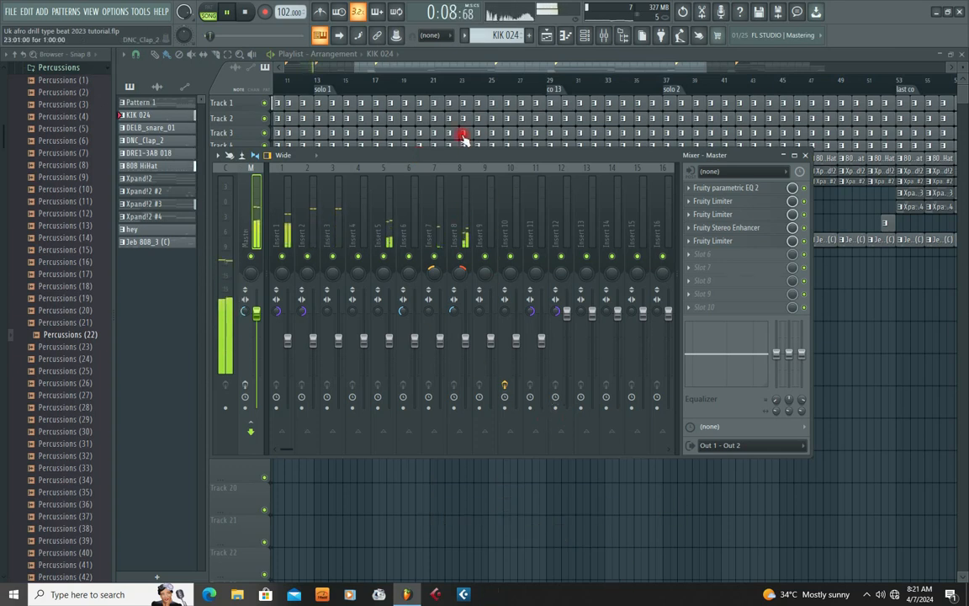
{"action": "left_click_drag", "start_coordinate": [444, 155], "coordinate": [463, 136]}
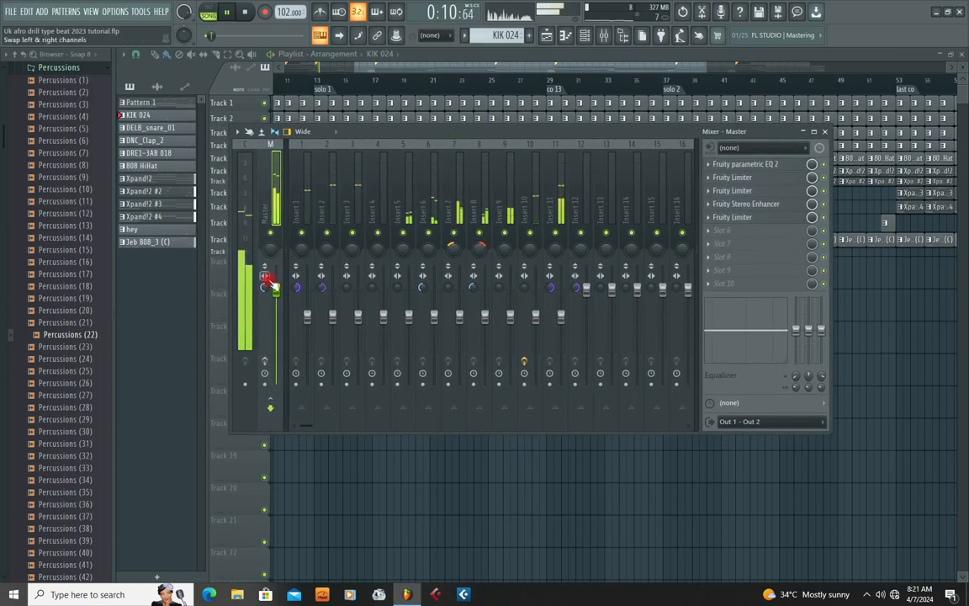
- Re-enable the master track's effects and play the beat to hear it with mastering
{"action": "key", "text": "space"}
{"action": "left_click", "coordinate": [265, 361]}
{"action": "key", "text": "space"}
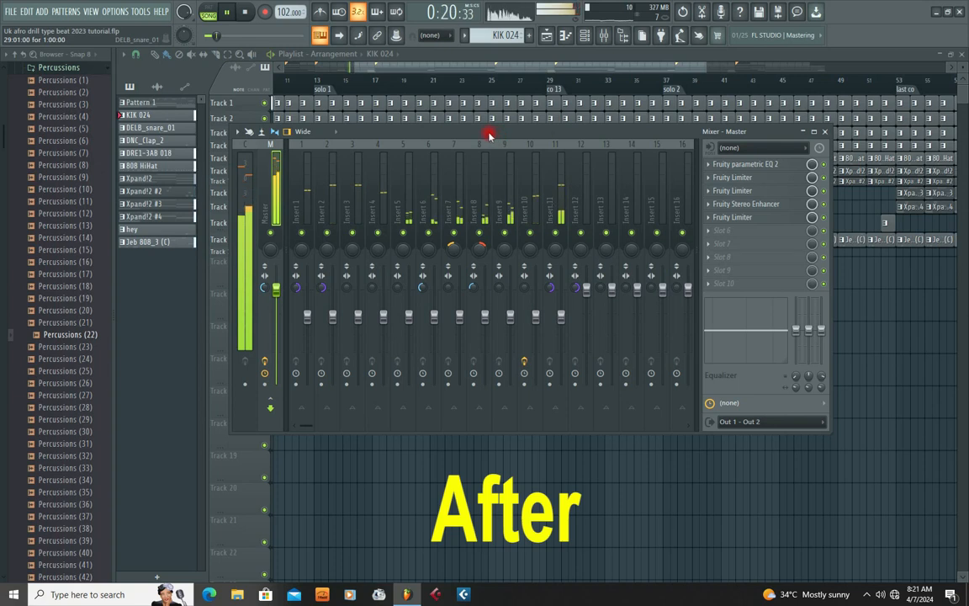
- Bypass and re-enable the master track's effects during playback to compare the beat before and after mastering
{"action": "left_click_drag", "start_coordinate": [488, 135], "coordinate": [510, 132]}
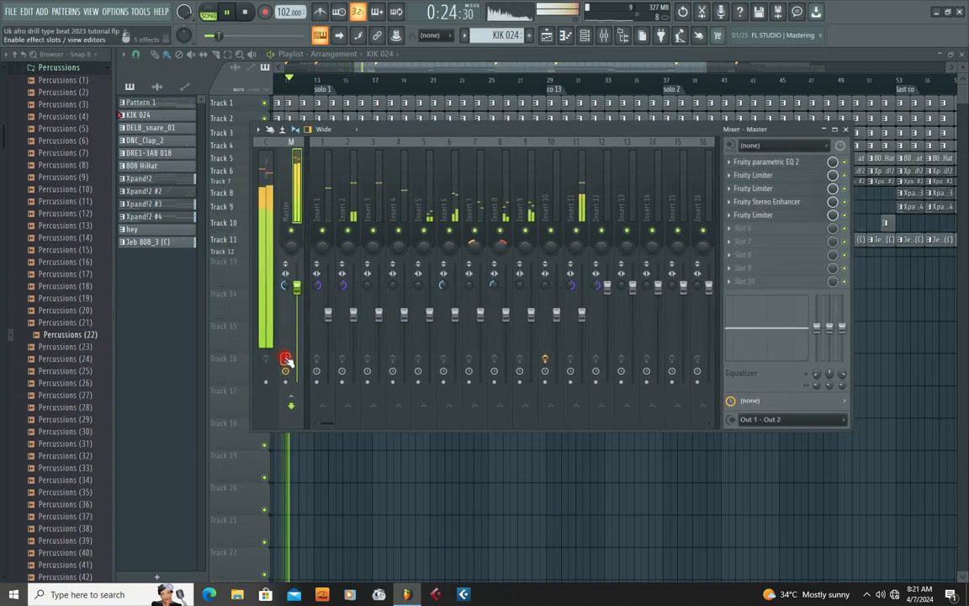
{"action": "left_click", "coordinate": [286, 360]}
{"action": "left_click", "coordinate": [286, 360]}
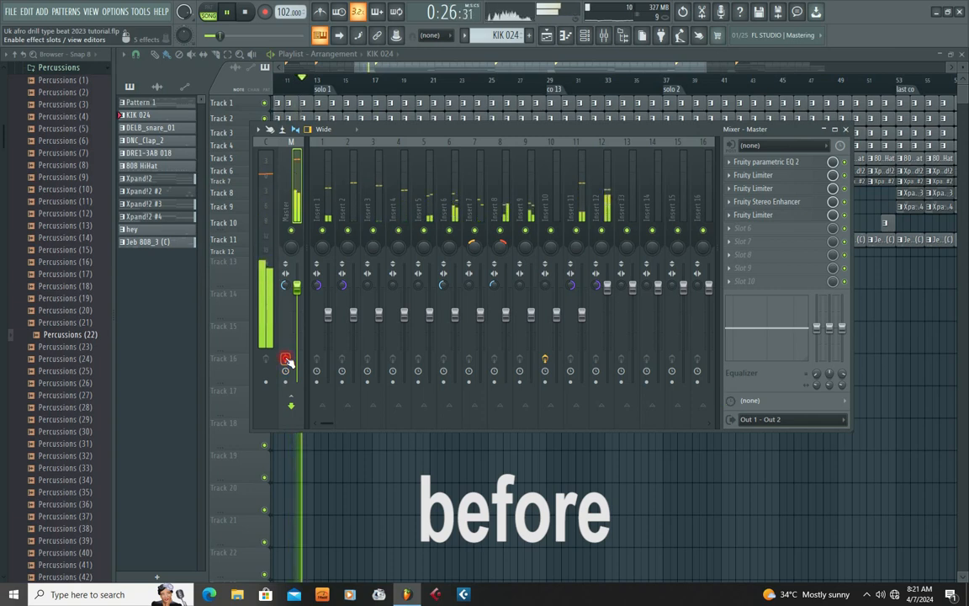
{"action": "left_click", "coordinate": [286, 360]}
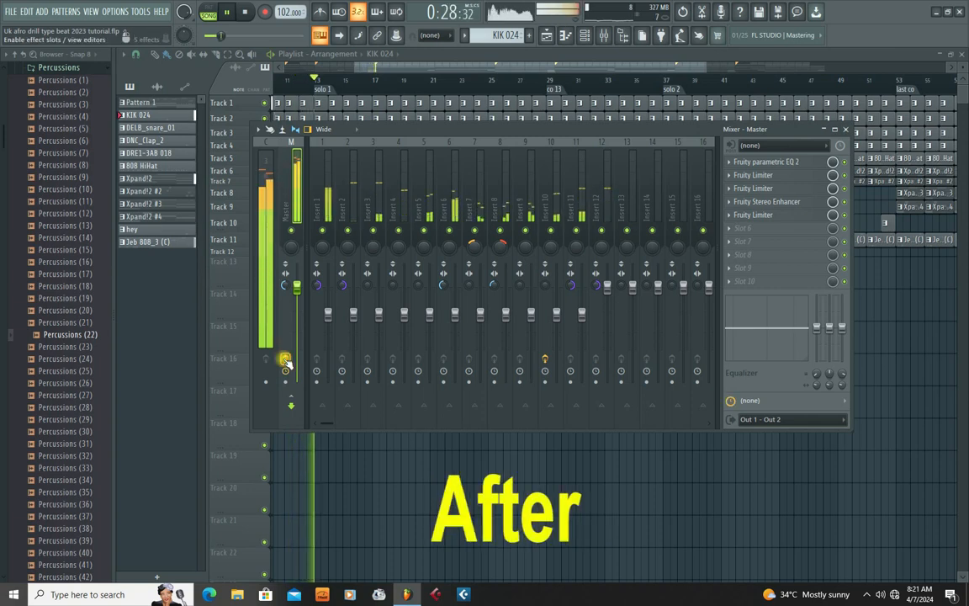
{"action": "left_click_drag", "start_coordinate": [469, 130], "coordinate": [461, 176]}
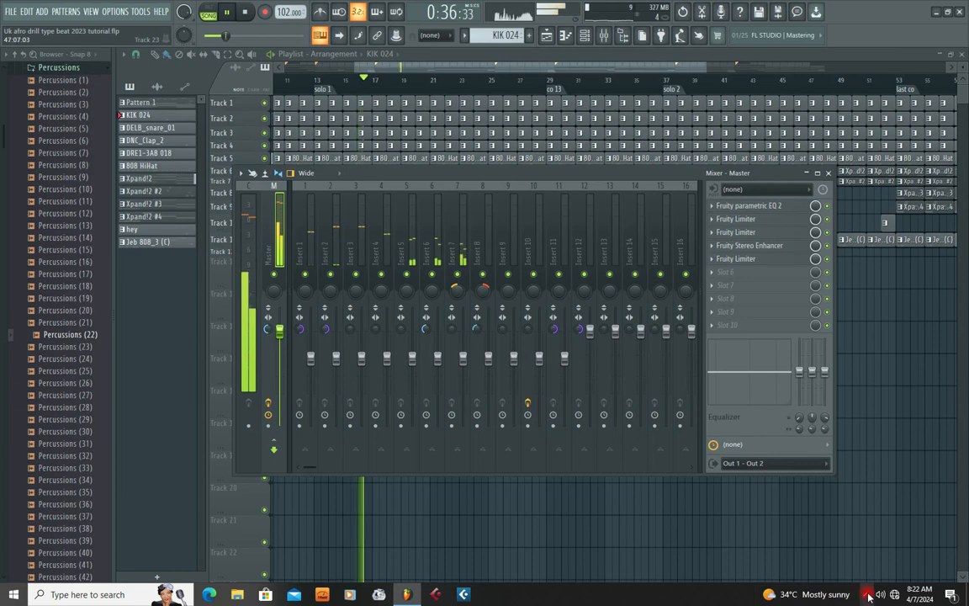
{"action": "left_click", "coordinate": [867, 594]}
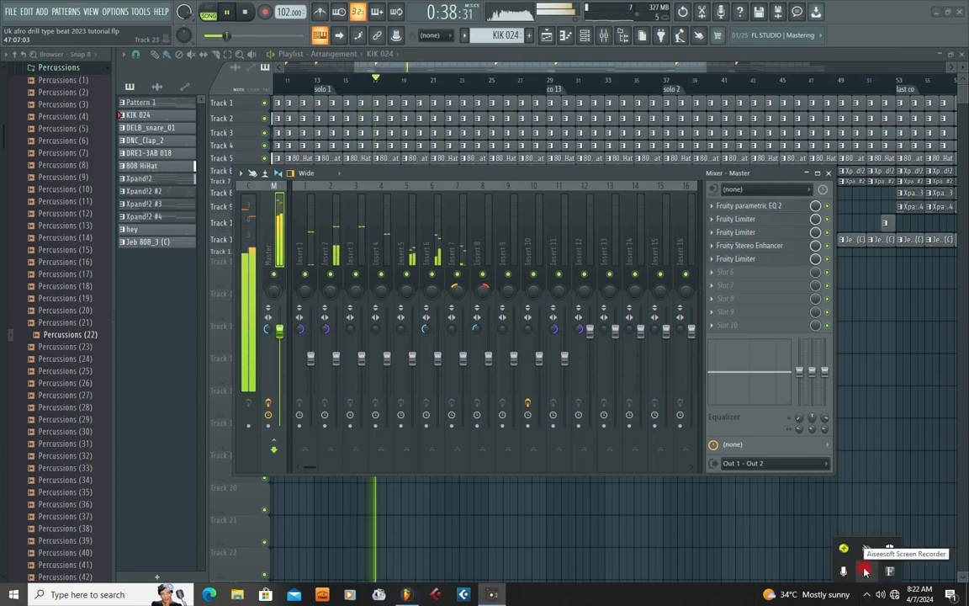
{"action": "left_click", "coordinate": [866, 572]}
{"action": "left_click_drag", "start_coordinate": [456, 172], "coordinate": [446, 170]}
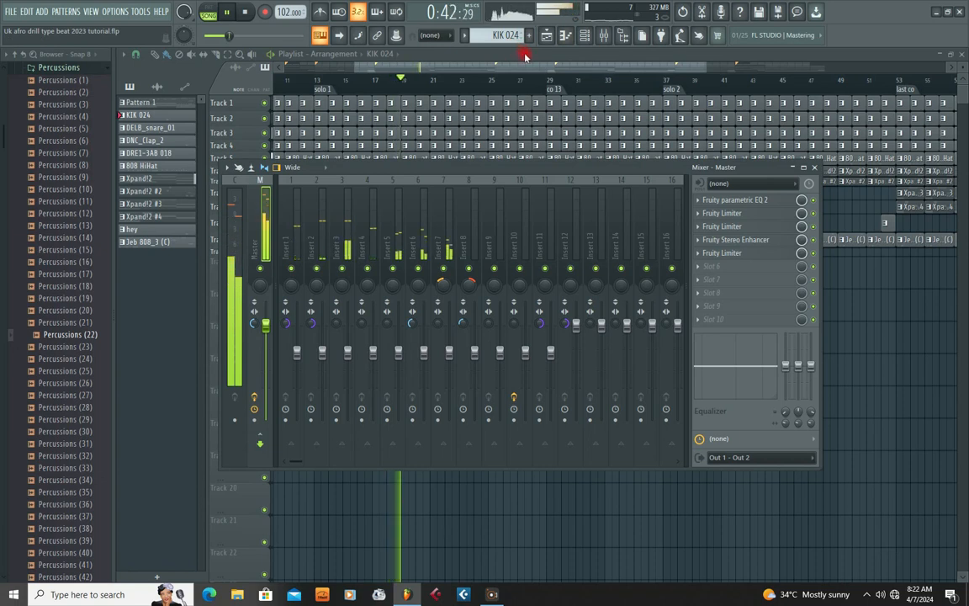
- Review the settings of the master track's Fruity parametric EQ 2 and its second- and third-slot Fruity Limiters during playback
{"action": "left_click", "coordinate": [740, 199]}
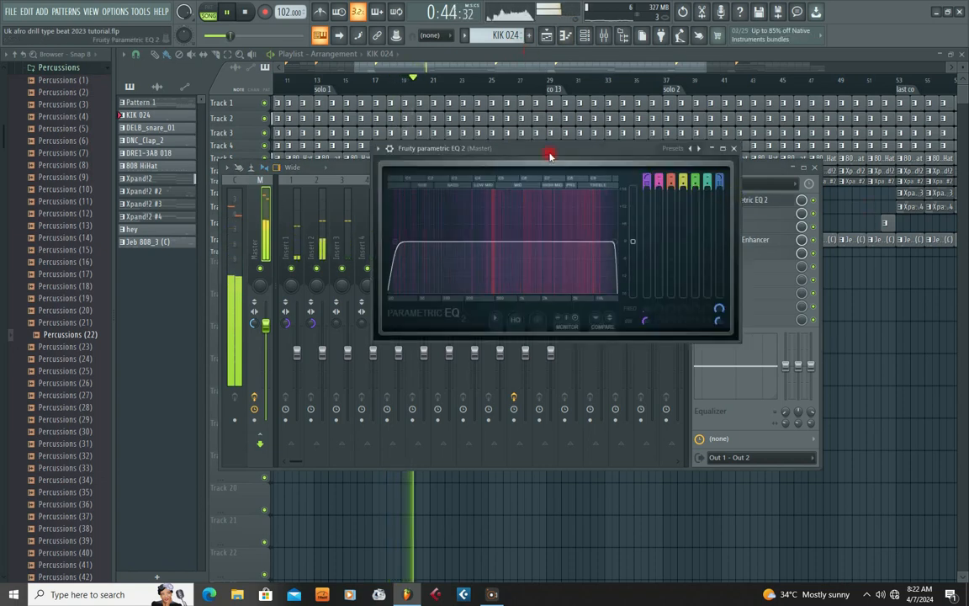
{"action": "left_click_drag", "start_coordinate": [549, 157], "coordinate": [415, 156]}
{"action": "left_click", "coordinate": [732, 212]}
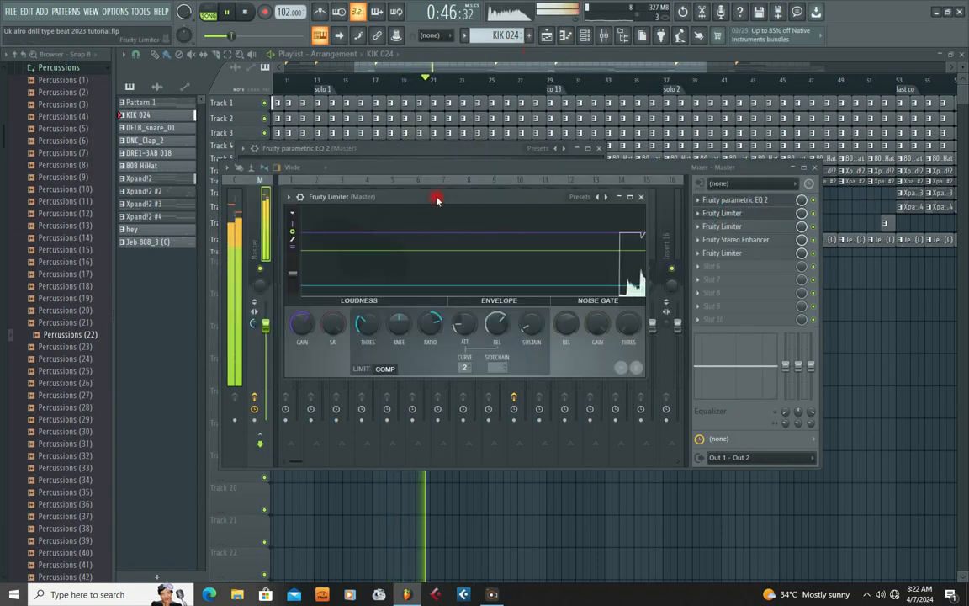
{"action": "left_click_drag", "start_coordinate": [436, 199], "coordinate": [431, 244]}
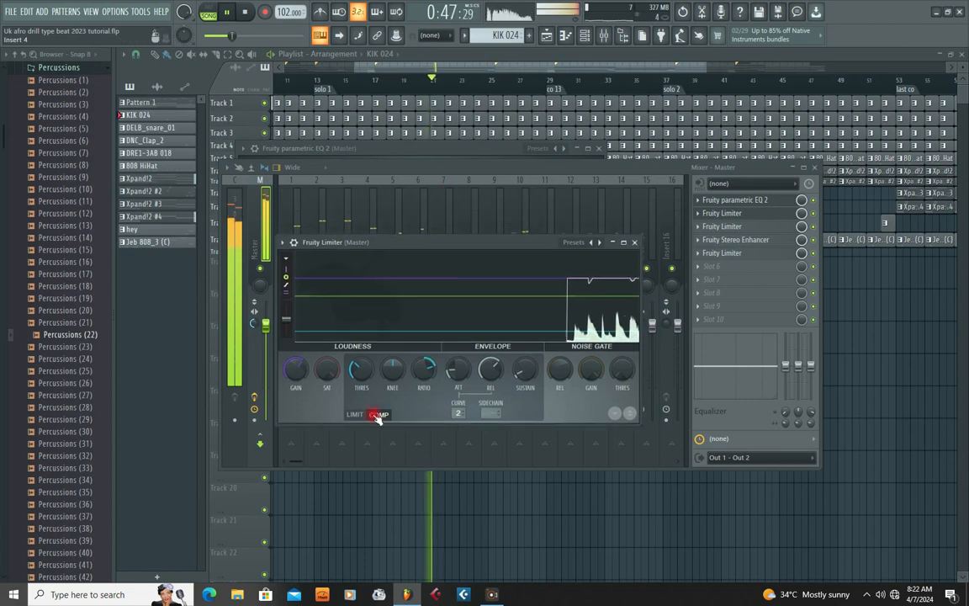
{"action": "left_click", "coordinate": [639, 243]}
{"action": "left_click", "coordinate": [707, 226]}
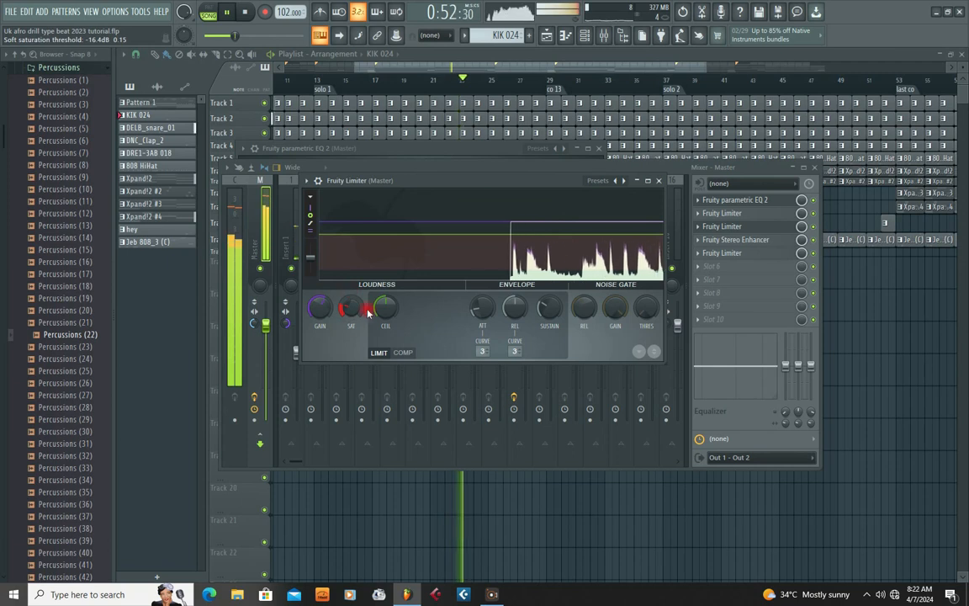
{"action": "left_click", "coordinate": [674, 172]}
- Review the settings of the Fruity Stereo Enhancer in the master track's fourth effect slot
{"action": "left_click", "coordinate": [732, 240]}
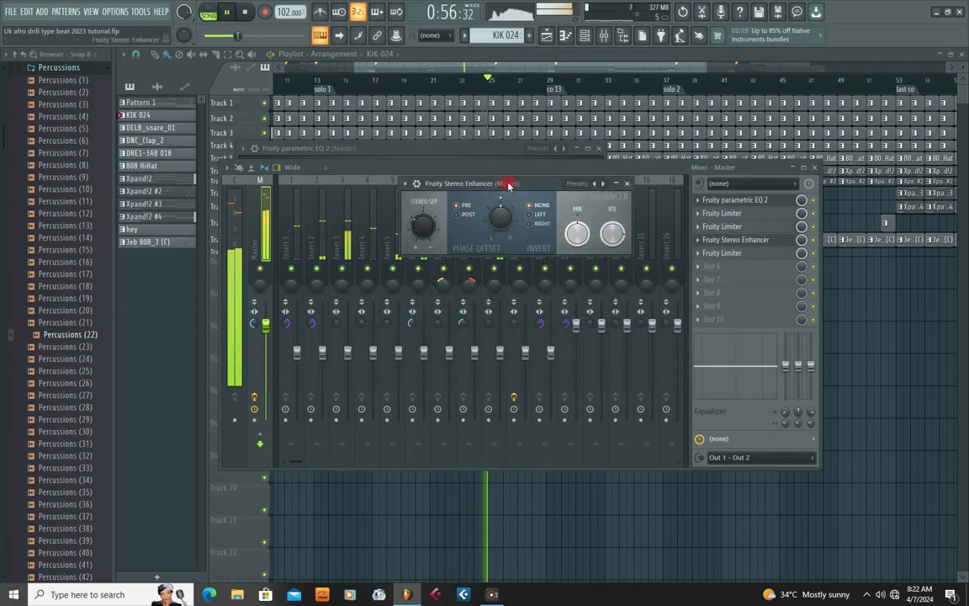
{"action": "left_click_drag", "start_coordinate": [507, 185], "coordinate": [496, 216]}
{"action": "left_click", "coordinate": [617, 218]}
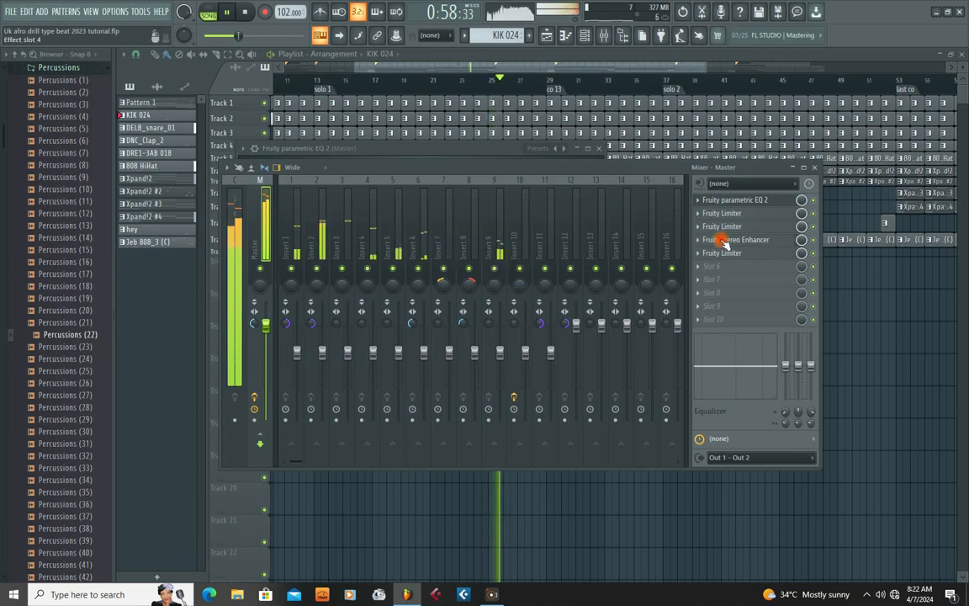
- Inspect the gain and level graph of the Fruity Limiter in the master track's fifth effect slot during playback
{"action": "left_click", "coordinate": [725, 253]}
{"action": "left_click_drag", "start_coordinate": [441, 211], "coordinate": [451, 216]}
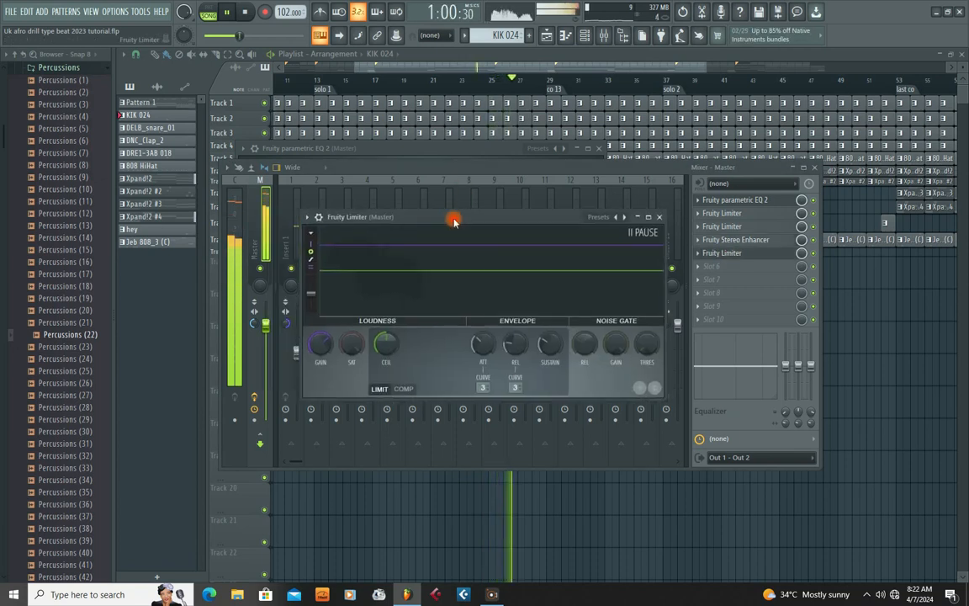
{"action": "left_click_drag", "start_coordinate": [302, 346], "coordinate": [302, 343]}
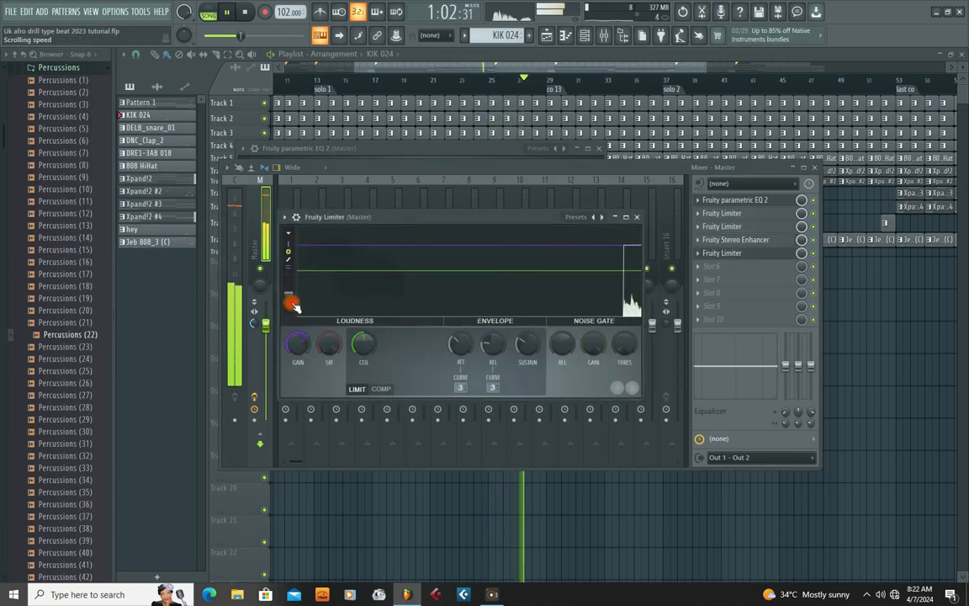
{"action": "left_click", "coordinate": [283, 338]}
{"action": "left_click", "coordinate": [299, 345]}
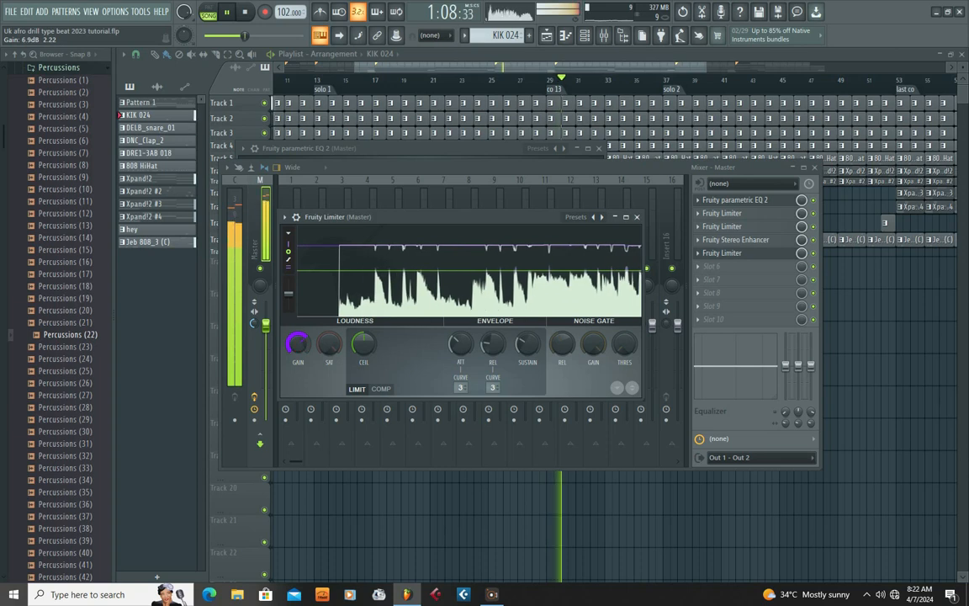
{"action": "left_click", "coordinate": [637, 218]}
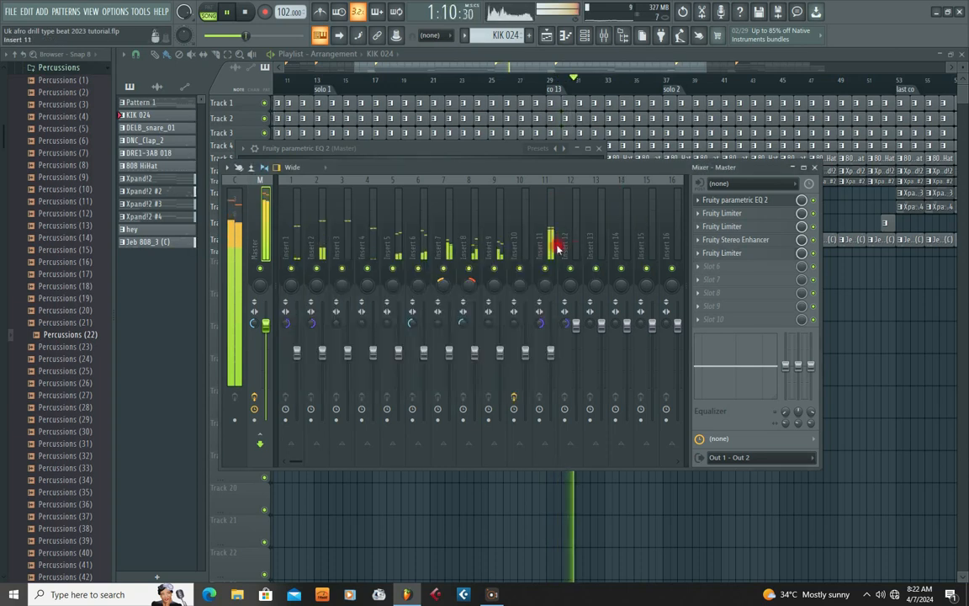
- Select inserts 1 to 11, lower their faders together slightly, and reselect the master track
{"action": "left_click", "coordinate": [569, 252]}
{"action": "left_click_drag", "start_coordinate": [560, 257], "coordinate": [237, 278]}
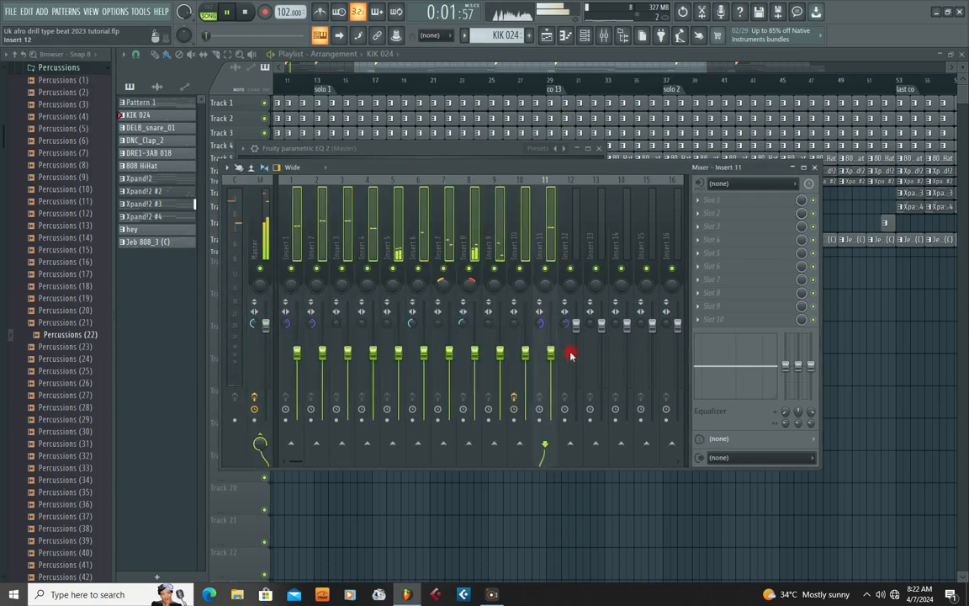
{"action": "left_click_drag", "start_coordinate": [550, 353], "coordinate": [553, 362]}
{"action": "left_click", "coordinate": [263, 240]}
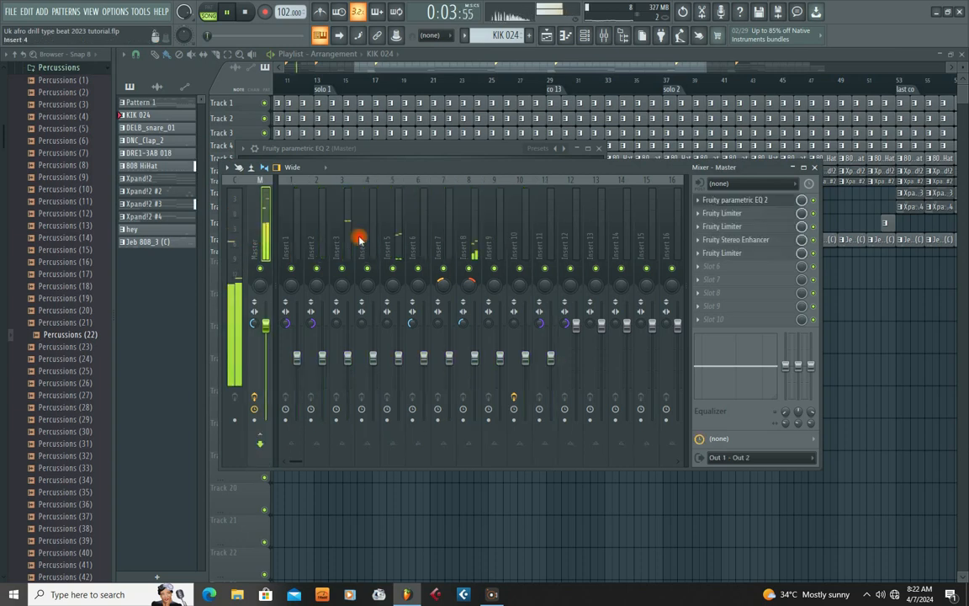
- Set the gain of the second-slot Fruity Limiter on the master track to about 6.5 dB and check the fifth-slot limiter's level graph
{"action": "left_click", "coordinate": [730, 253]}
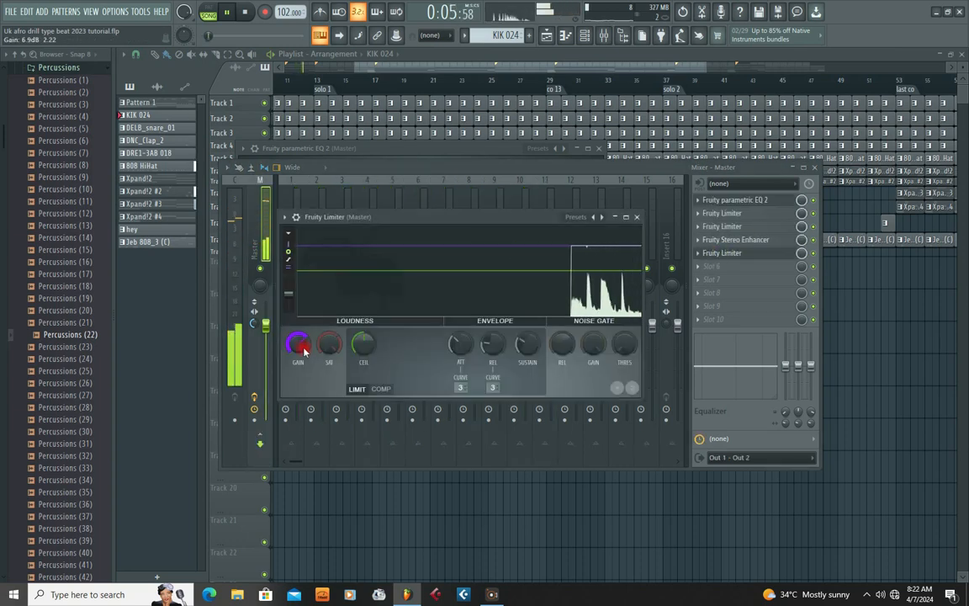
{"action": "left_click", "coordinate": [726, 227]}
{"action": "left_click", "coordinate": [714, 215]}
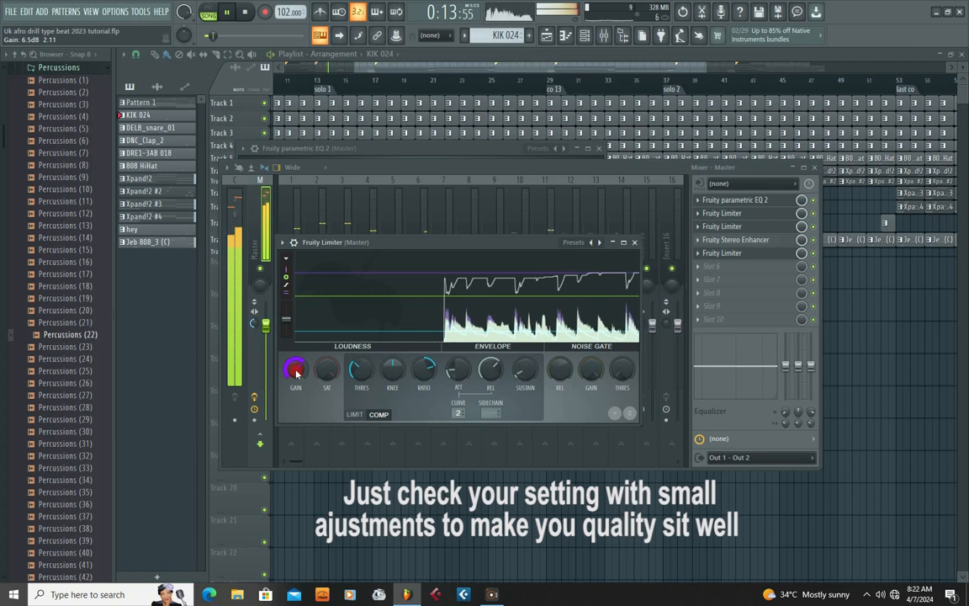
{"action": "left_click", "coordinate": [635, 241]}
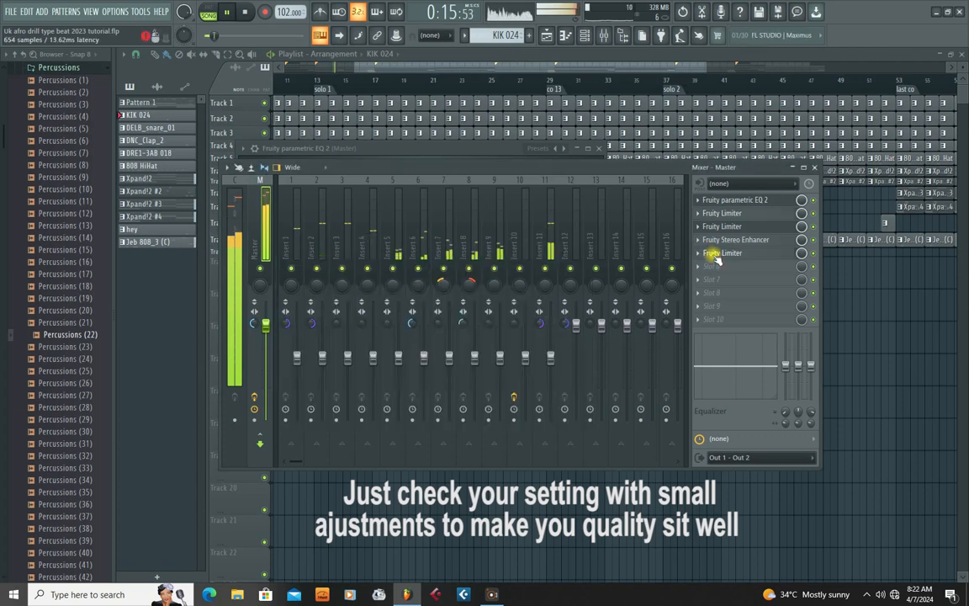
{"action": "left_click", "coordinate": [713, 254]}
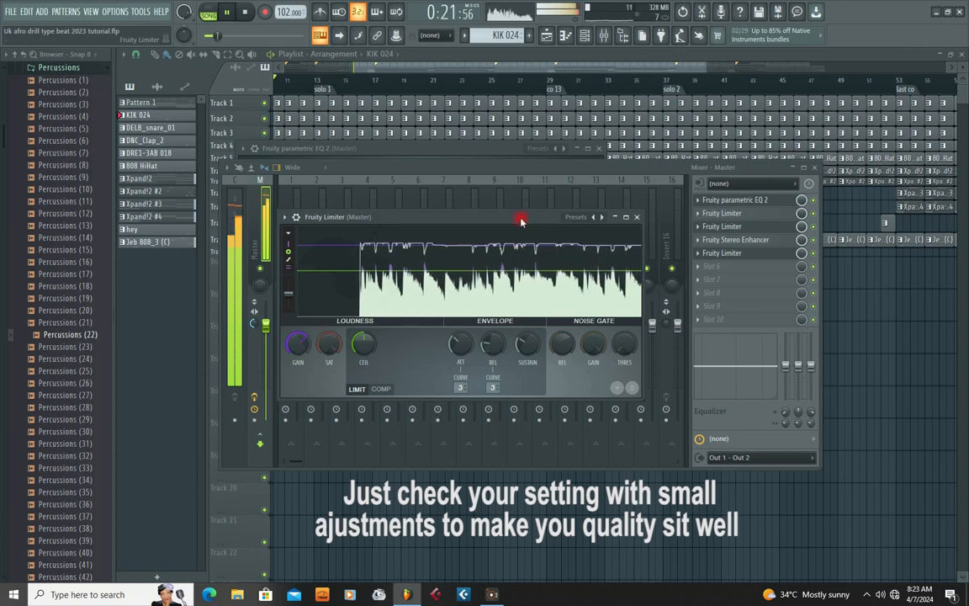
{"action": "left_click", "coordinate": [637, 217]}
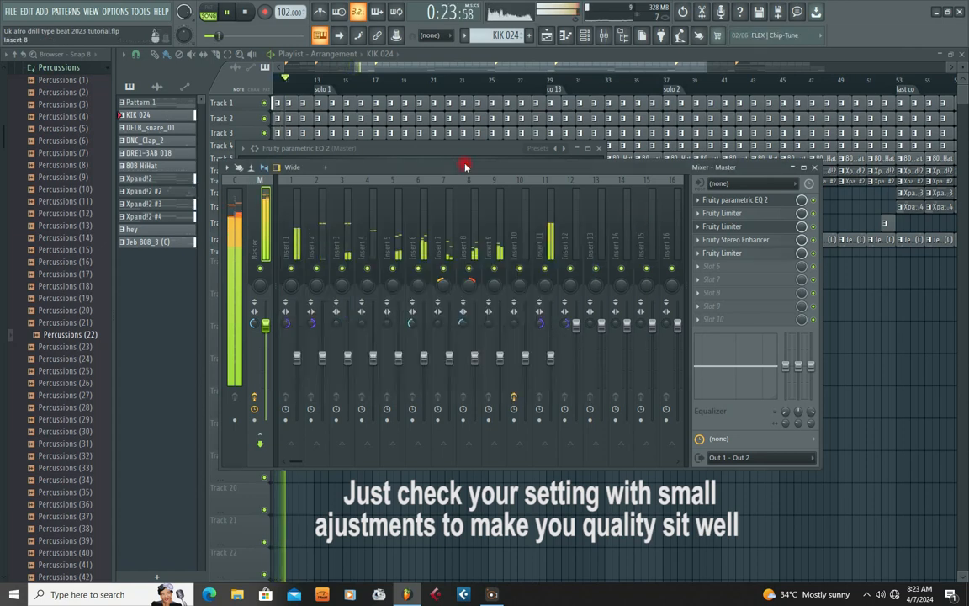
- Close the leftover third-slot Fruity Limiter and Fruity parametric EQ 2 windows and reposition the mixer over the playlist
{"action": "left_click_drag", "start_coordinate": [447, 171], "coordinate": [459, 162]}
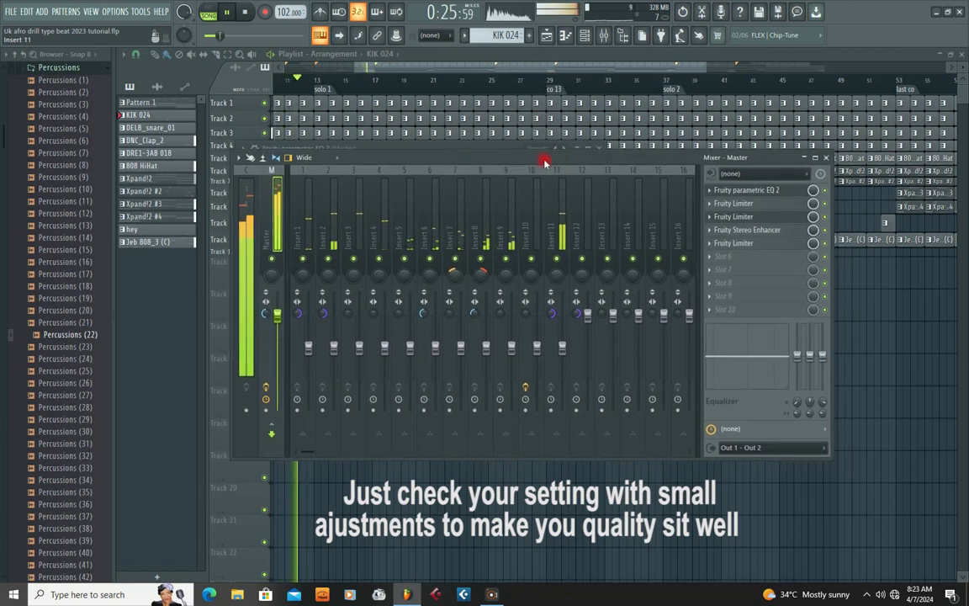
{"action": "left_click_drag", "start_coordinate": [544, 163], "coordinate": [522, 160]}
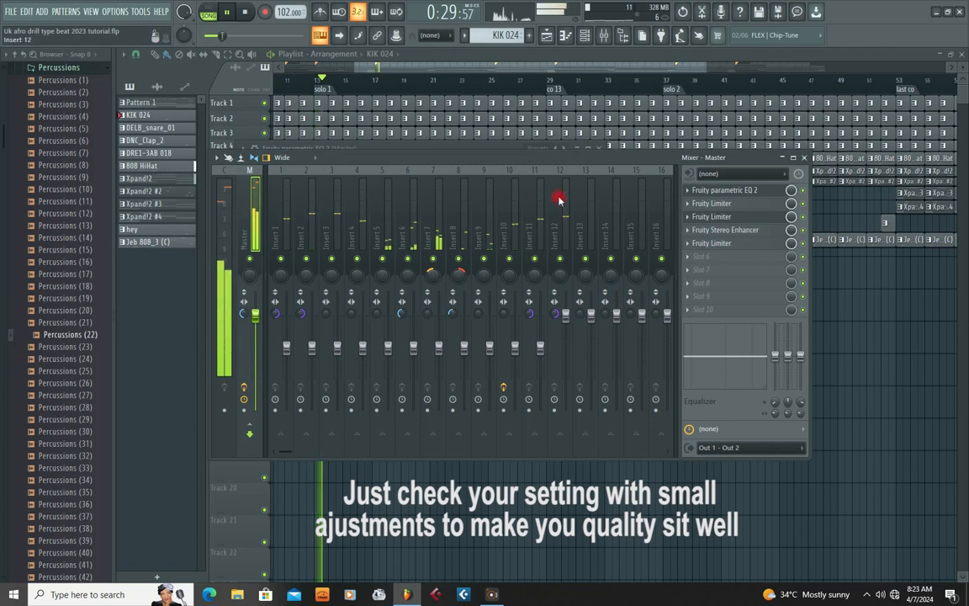
{"action": "left_click_drag", "start_coordinate": [482, 159], "coordinate": [497, 235]}
{"action": "left_click", "coordinate": [492, 185]}
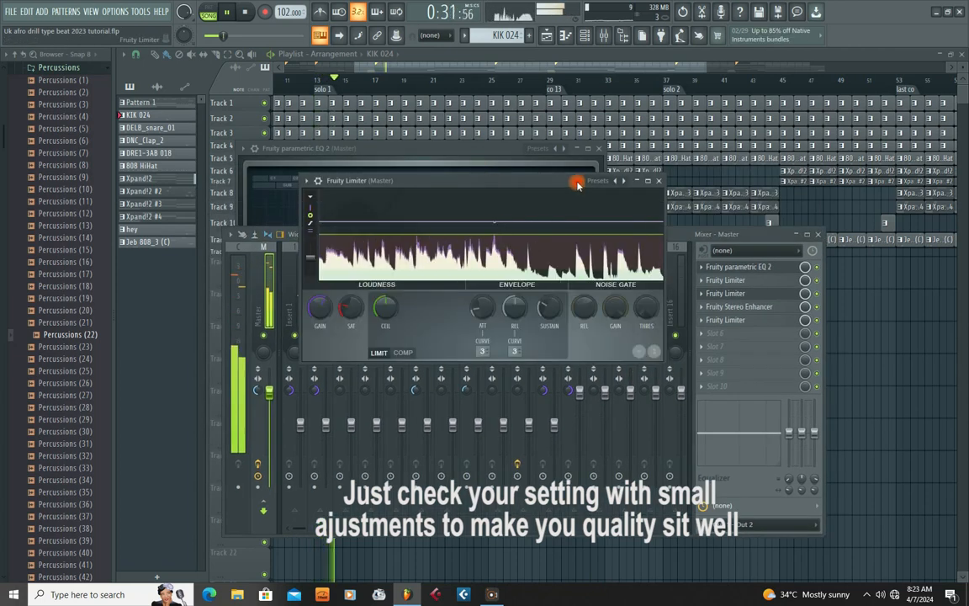
{"action": "left_click", "coordinate": [659, 181]}
{"action": "left_click_drag", "start_coordinate": [448, 156], "coordinate": [509, 174]}
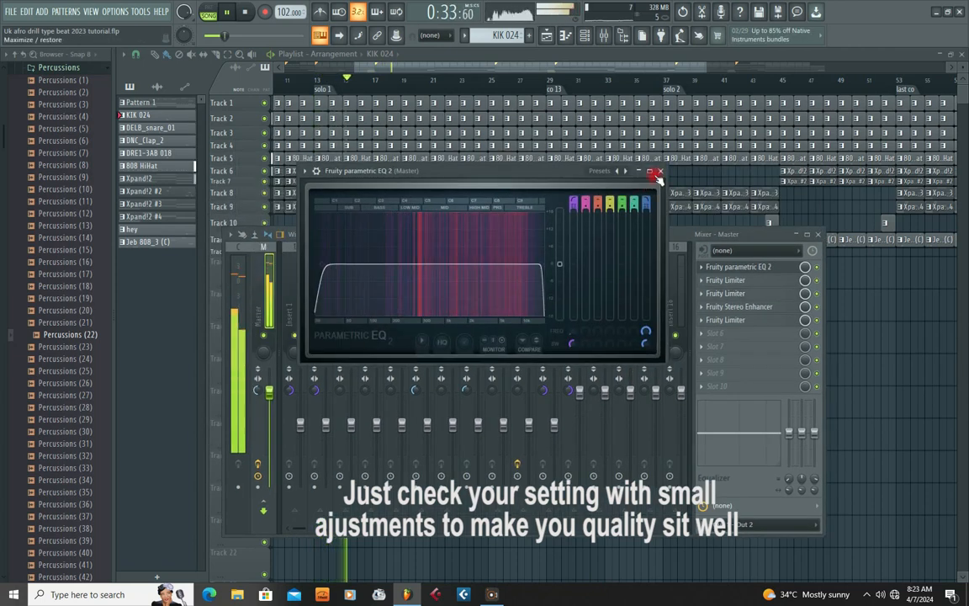
{"action": "left_click", "coordinate": [659, 166]}
{"action": "left_click_drag", "start_coordinate": [552, 240], "coordinate": [558, 203]}
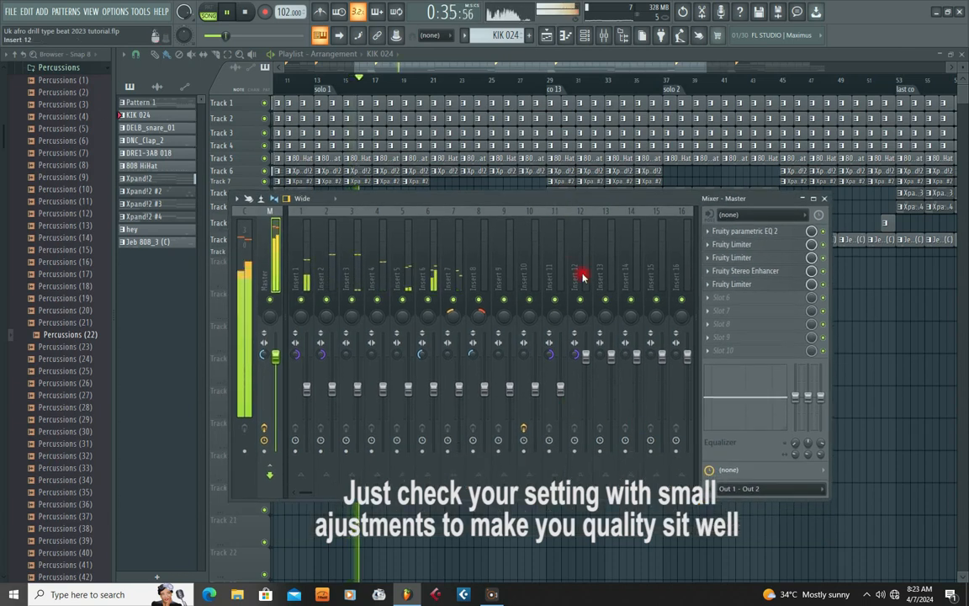
{"action": "left_click_drag", "start_coordinate": [476, 200], "coordinate": [476, 218]}
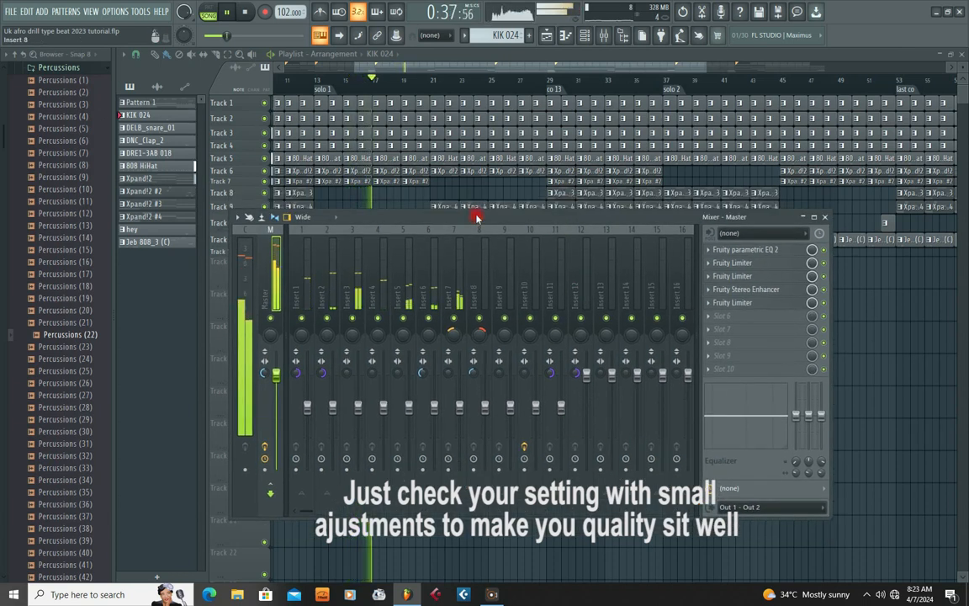
- Restart playback of the selected section of the playlist, starting at the co 1 marker
{"action": "key", "text": "space"}
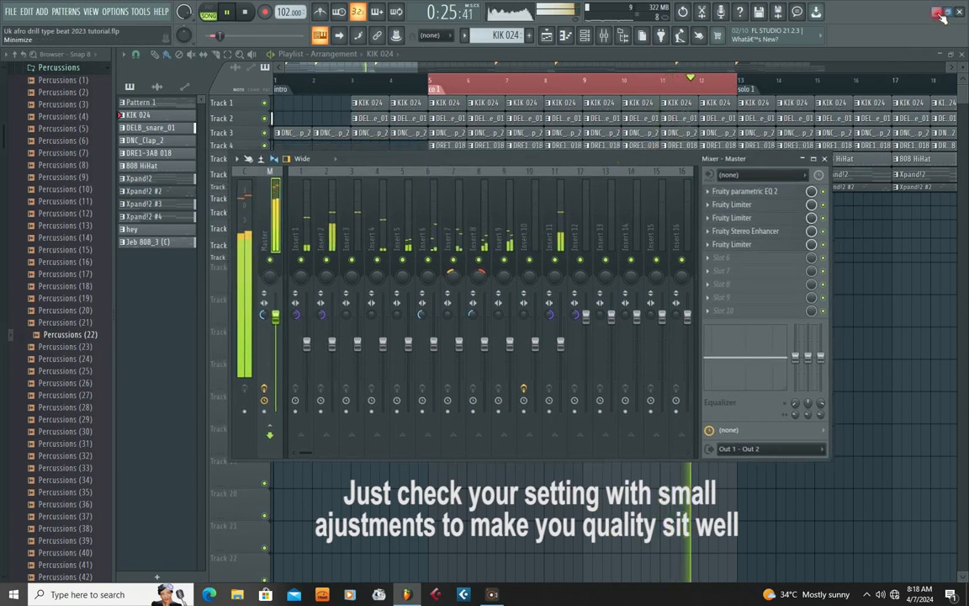
{"action": "key", "text": "space"}
{"action": "key", "text": "space"}
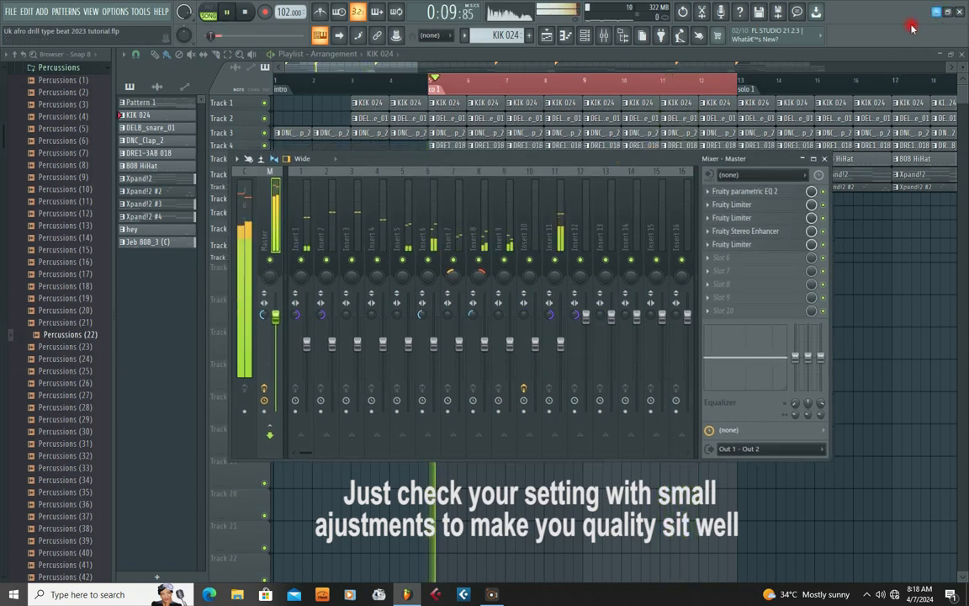
- Browse the BACK UP DRIVE (E:) and Desktop folders in File Explorer, and close its window to return to FL Studio
{"action": "left_click", "coordinate": [238, 594]}
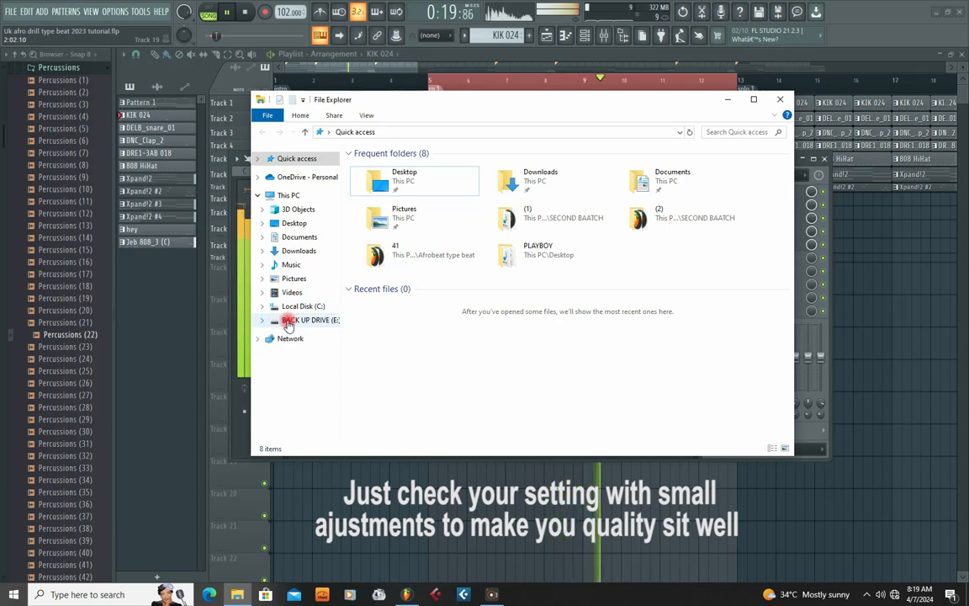
{"action": "left_click", "coordinate": [288, 324]}
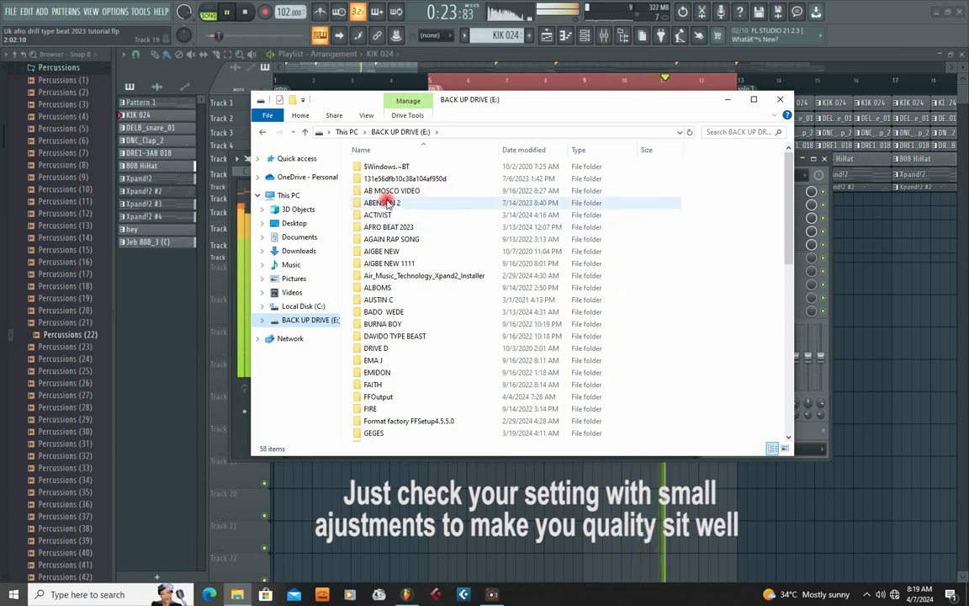
{"action": "scroll", "coordinate": [396, 202], "scroll_direction": "down", "scroll_amount": 5}
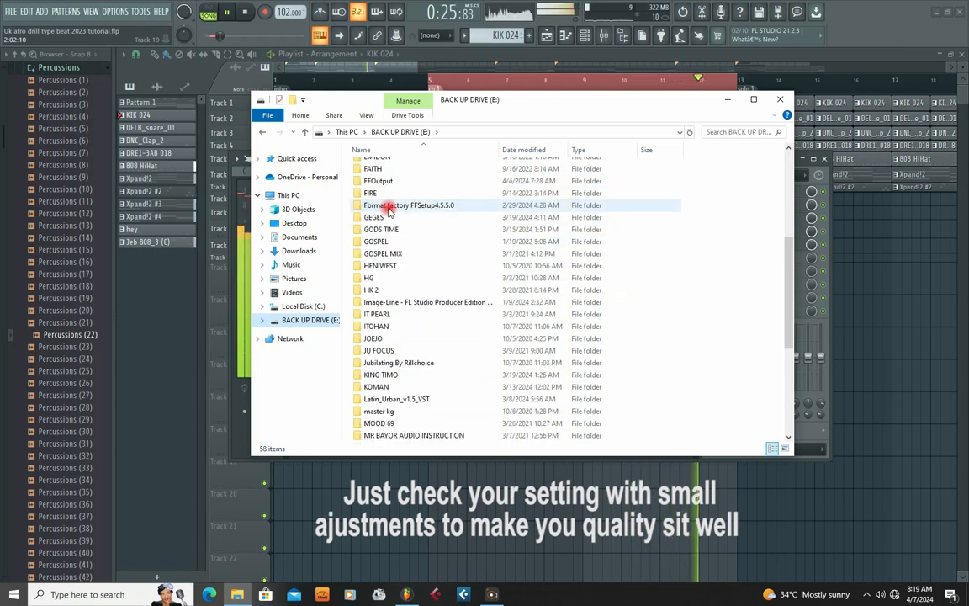
{"action": "scroll", "coordinate": [383, 210], "scroll_direction": "up", "scroll_amount": 1}
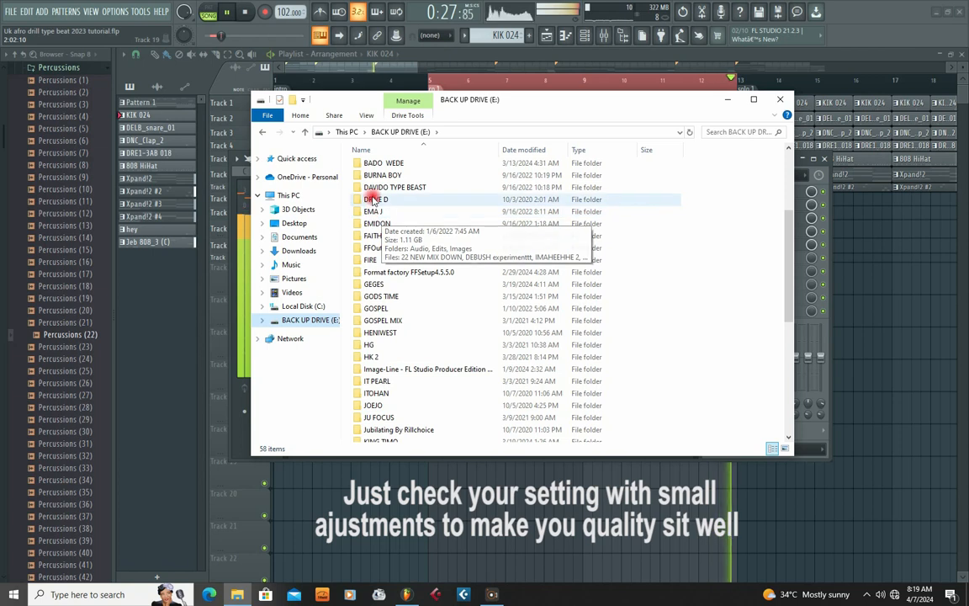
{"action": "left_click", "coordinate": [425, 200]}
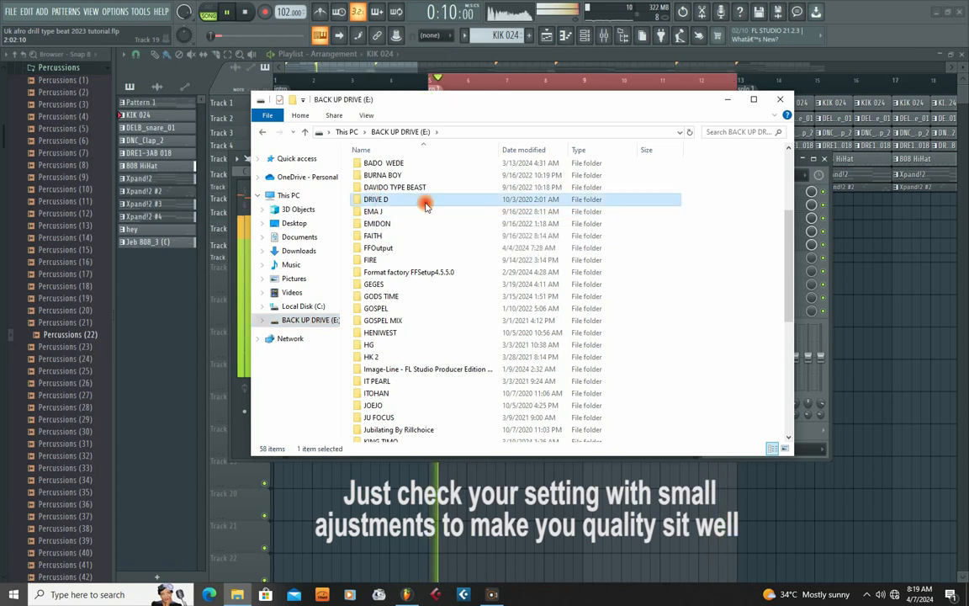
{"action": "left_click", "coordinate": [282, 223]}
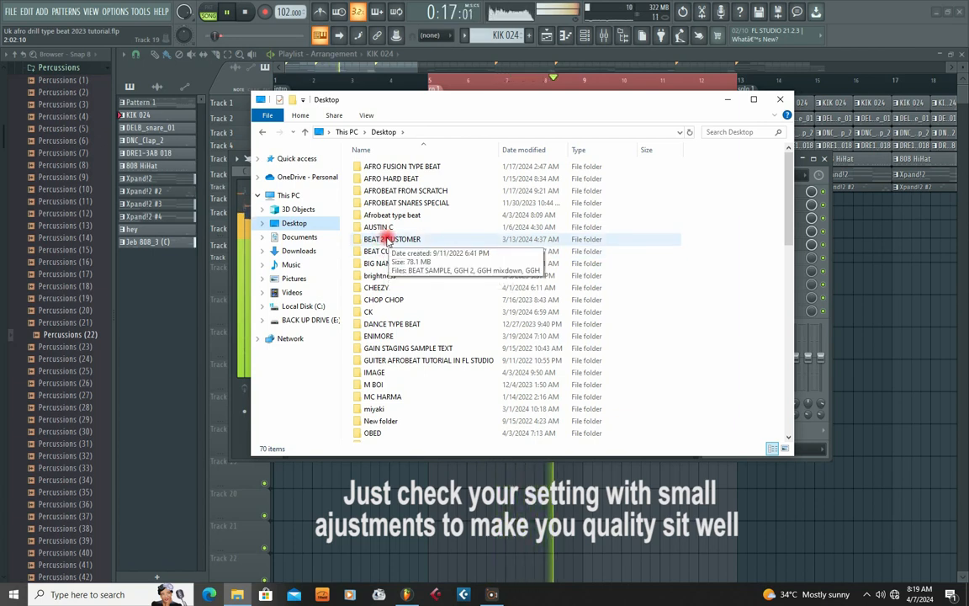
{"action": "scroll", "coordinate": [404, 363], "scroll_direction": "down", "scroll_amount": 5}
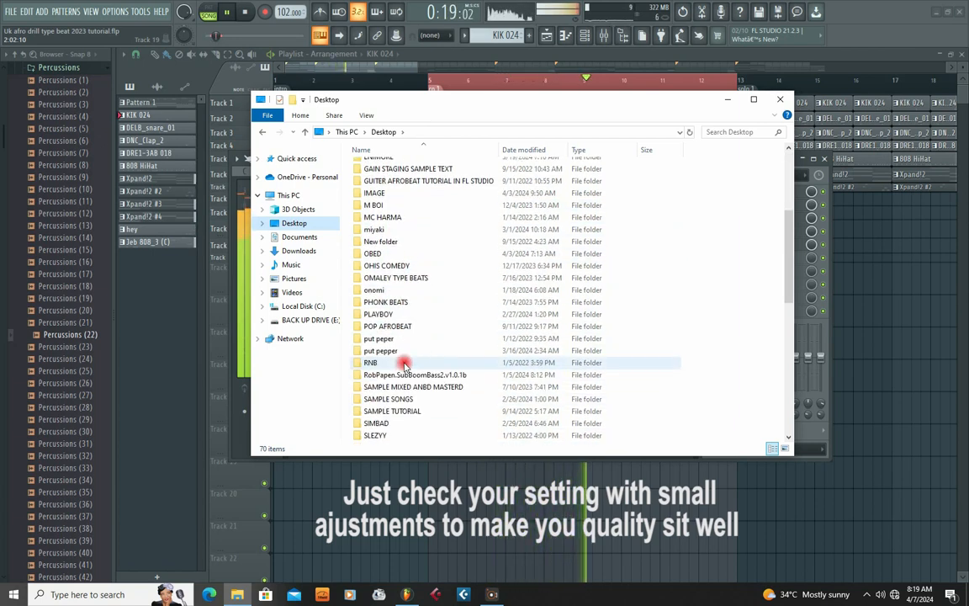
{"action": "scroll", "coordinate": [424, 276], "scroll_direction": "up", "scroll_amount": 4}
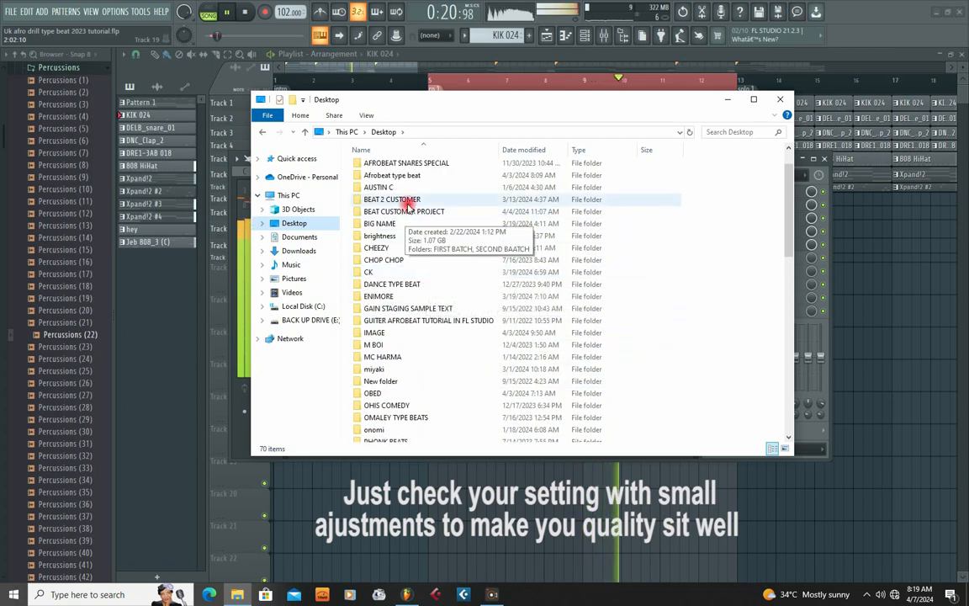
{"action": "left_click_drag", "start_coordinate": [408, 101], "coordinate": [390, 109]}
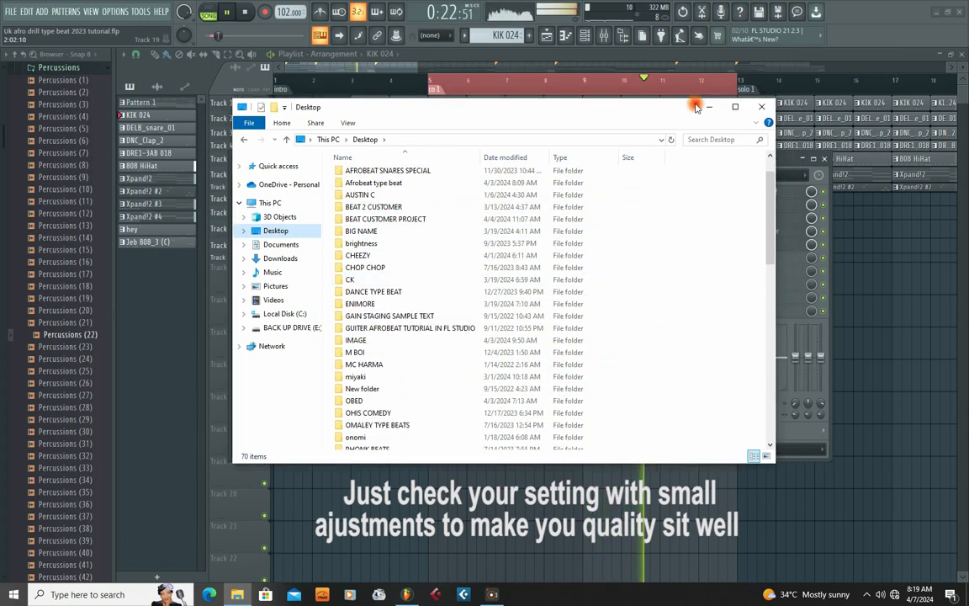
{"action": "left_click", "coordinate": [763, 108]}
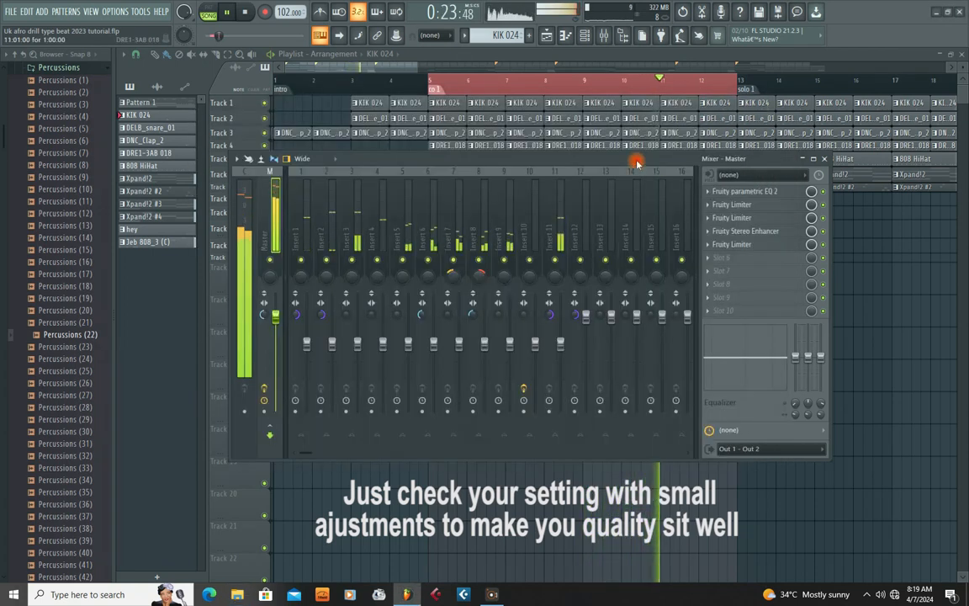
- Open the fifth-slot Fruity Limiter on the master track, lengthen its attack time and shorten its release time
{"action": "left_click", "coordinate": [728, 245]}
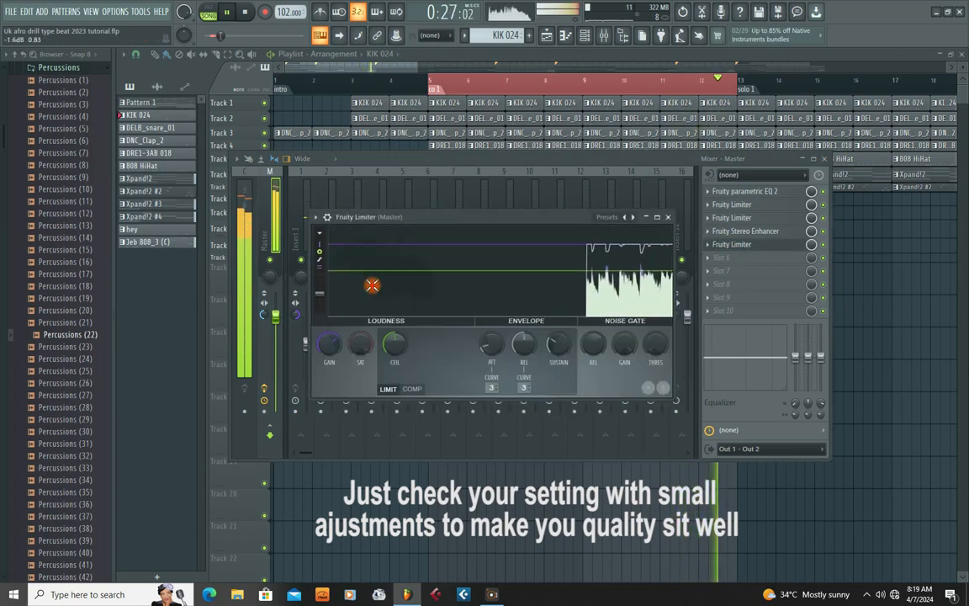
{"action": "left_click_drag", "start_coordinate": [329, 343], "coordinate": [329, 320]}
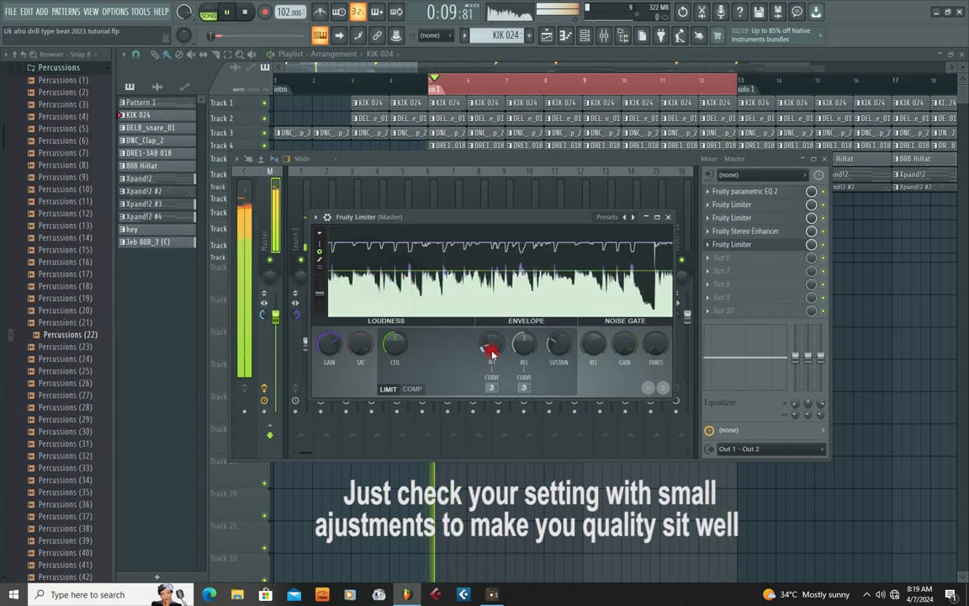
{"action": "left_click_drag", "start_coordinate": [492, 353], "coordinate": [492, 348]}
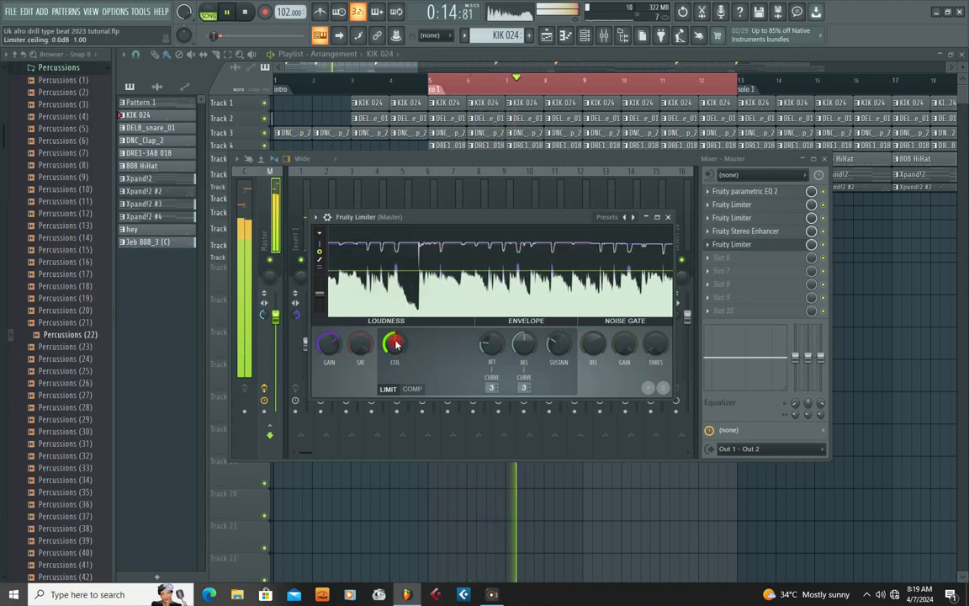
{"action": "left_click_drag", "start_coordinate": [523, 344], "coordinate": [522, 347]}
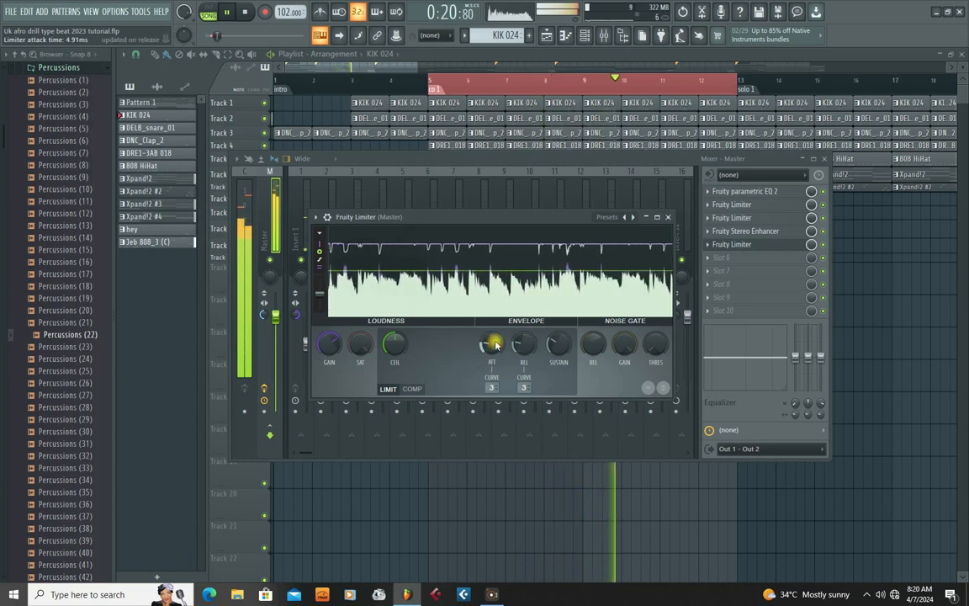
{"action": "left_click_drag", "start_coordinate": [524, 345], "coordinate": [523, 349]}
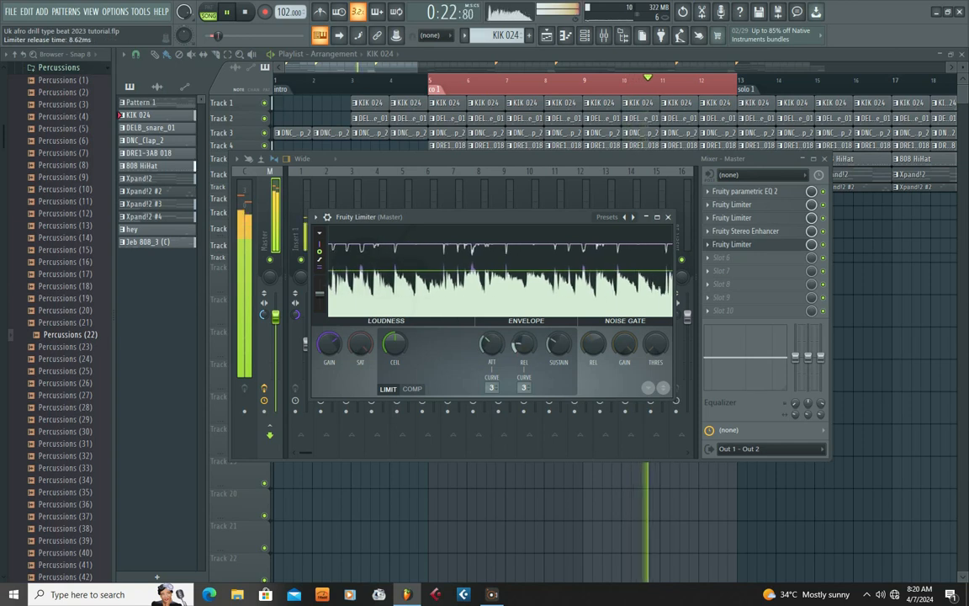
- Set the fifth-slot Fruity Limiter's gain to about 7.1 dB and reposition its window over the mixer
{"action": "mouse_move", "coordinate": [329, 343]}
{"action": "left_mouse_down"}
{"action": "mouse_move", "coordinate": [329, 332]}
{"action": "mouse_move", "coordinate": [332, 350]}
{"action": "left_mouse_up"}
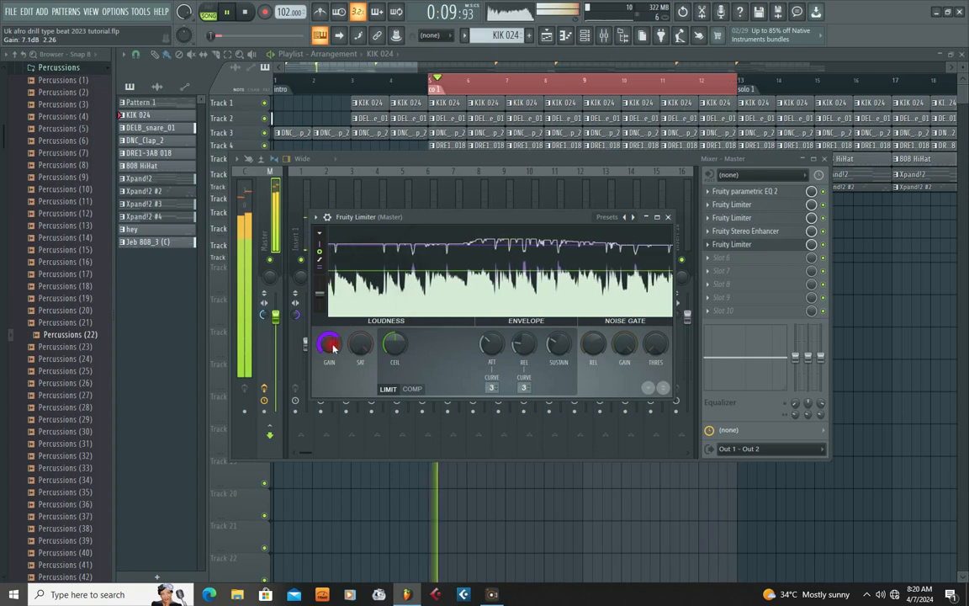
{"action": "double_click", "coordinate": [452, 216]}
{"action": "left_click", "coordinate": [951, 54]}
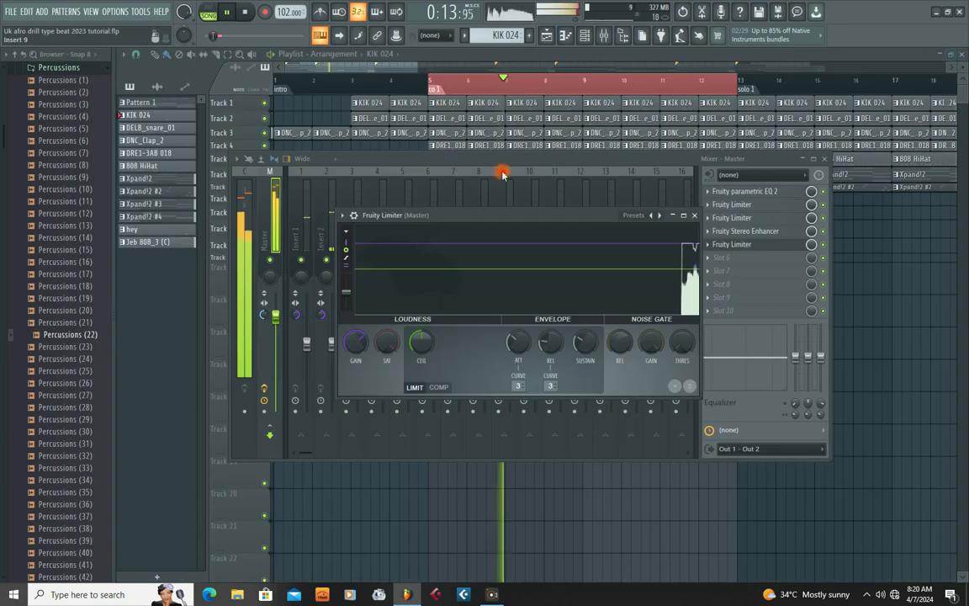
{"action": "left_click_drag", "start_coordinate": [509, 217], "coordinate": [503, 217]}
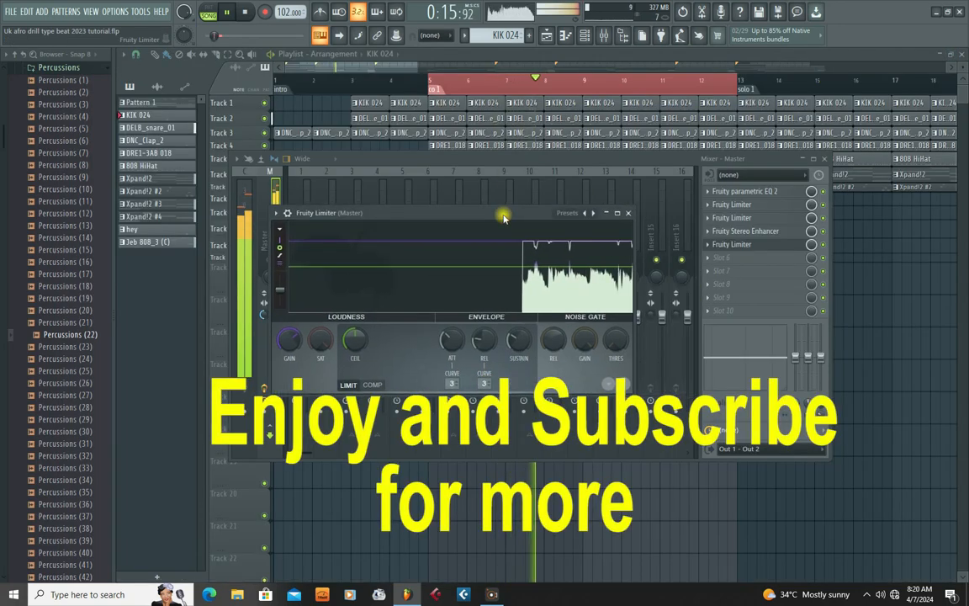
{"action": "left_click", "coordinate": [504, 218]}
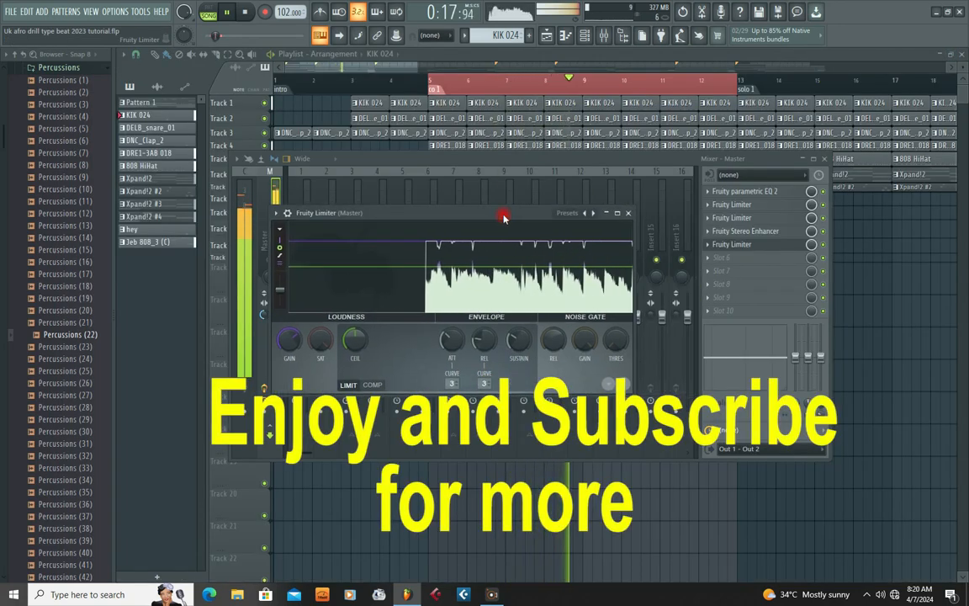